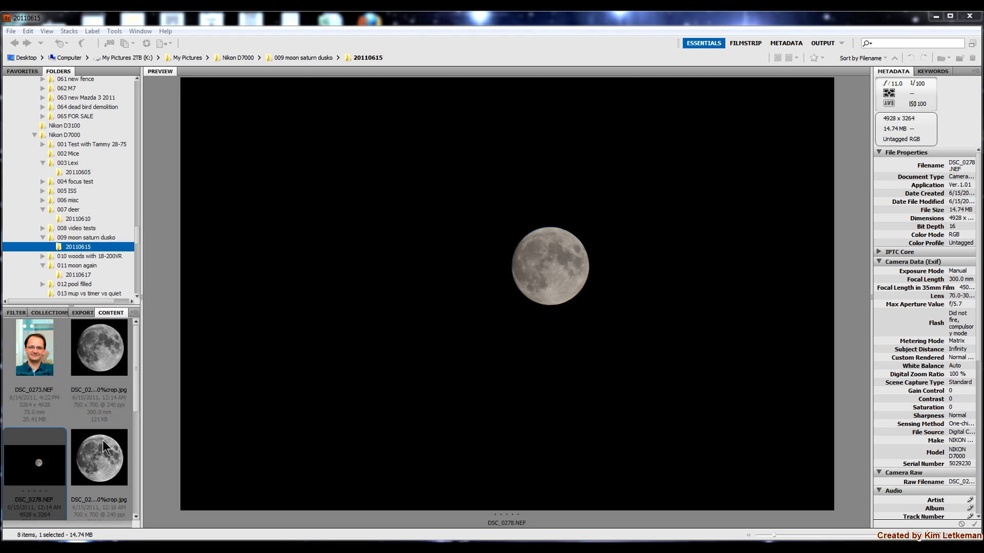
Open DSC_0278.NEF for raw editing and crop it 1 to 1 to about 948 by 948 pixels, centred on the moon.
double_click(47, 459)
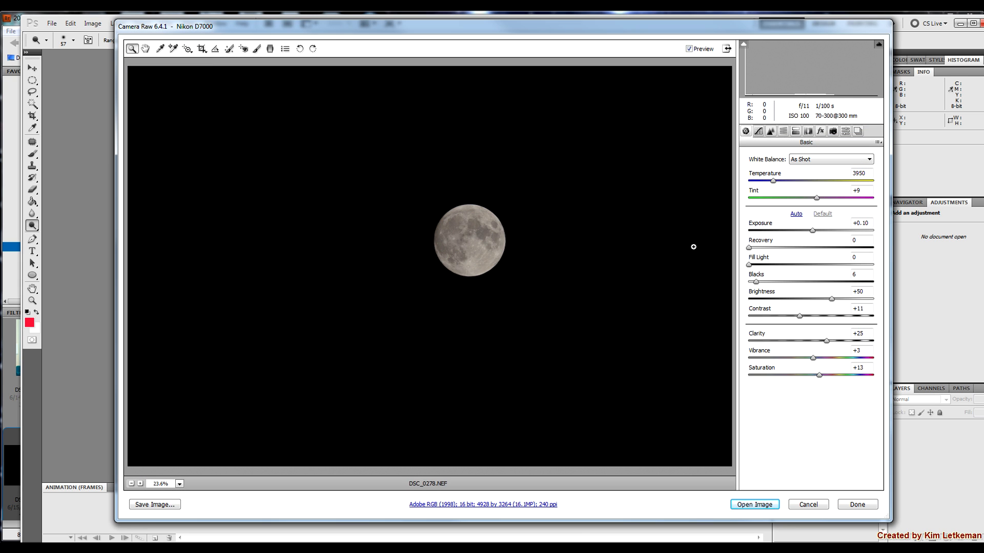
click(832, 131)
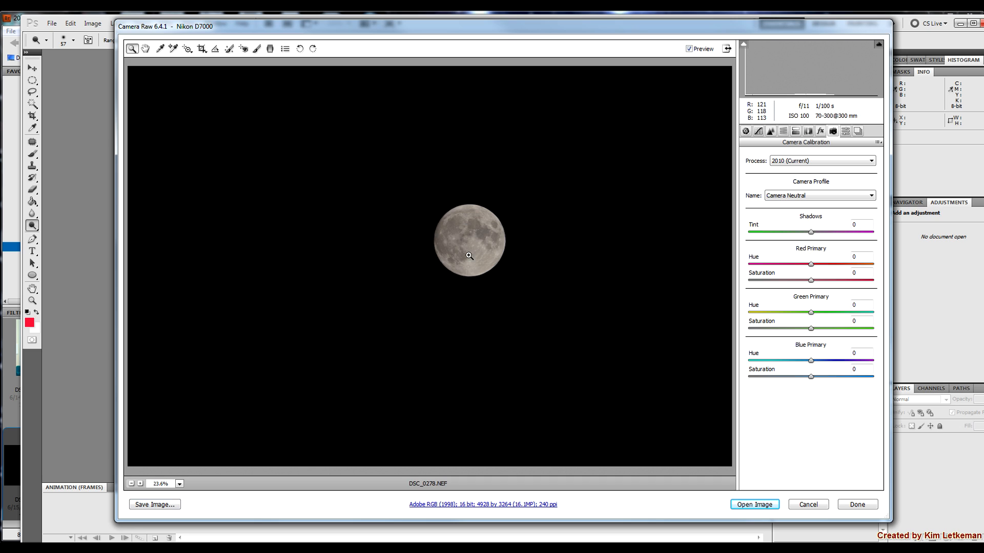
click(205, 50)
click(205, 51)
click(218, 77)
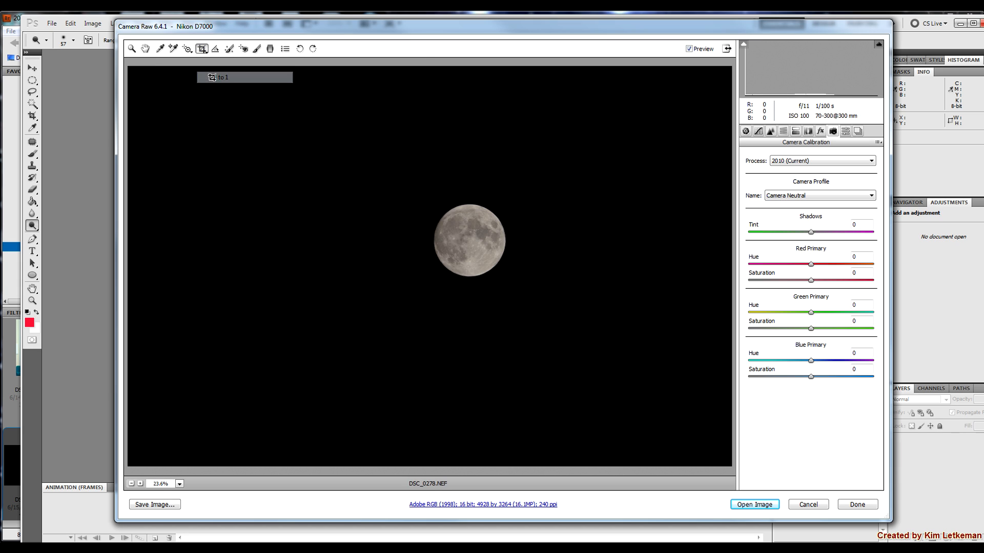
drag(418, 203, 524, 310)
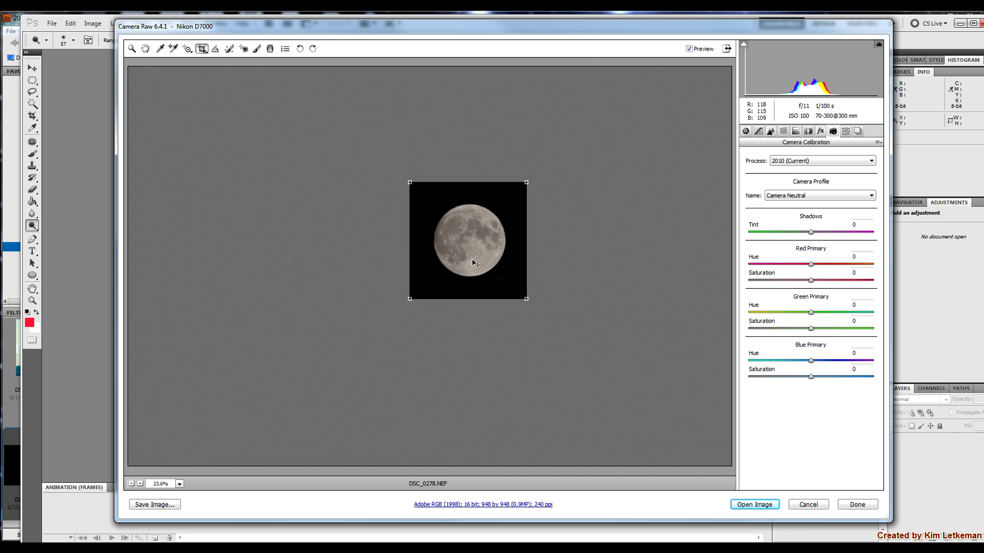
mouse_move(498, 274)
mouse_down()
mouse_move(513, 286)
mouse_move(503, 278)
mouse_up()
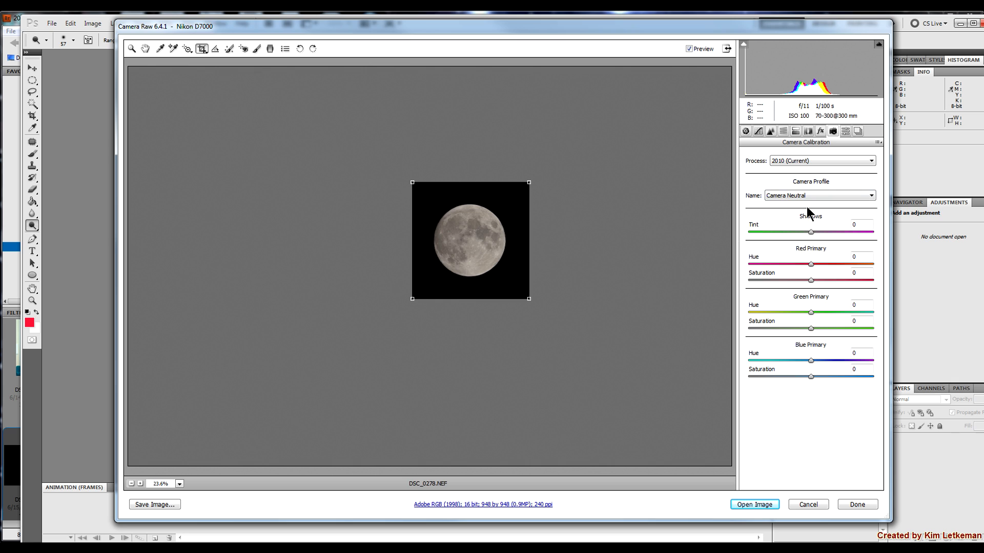
Check the lens correction settings, and set the moon photo's white balance to the Daylight preset.
click(807, 132)
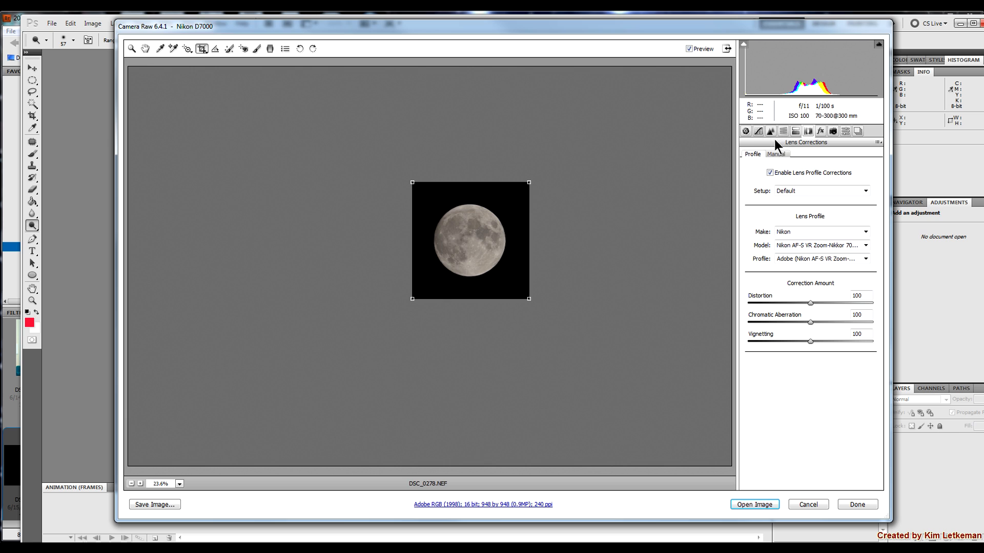
click(745, 132)
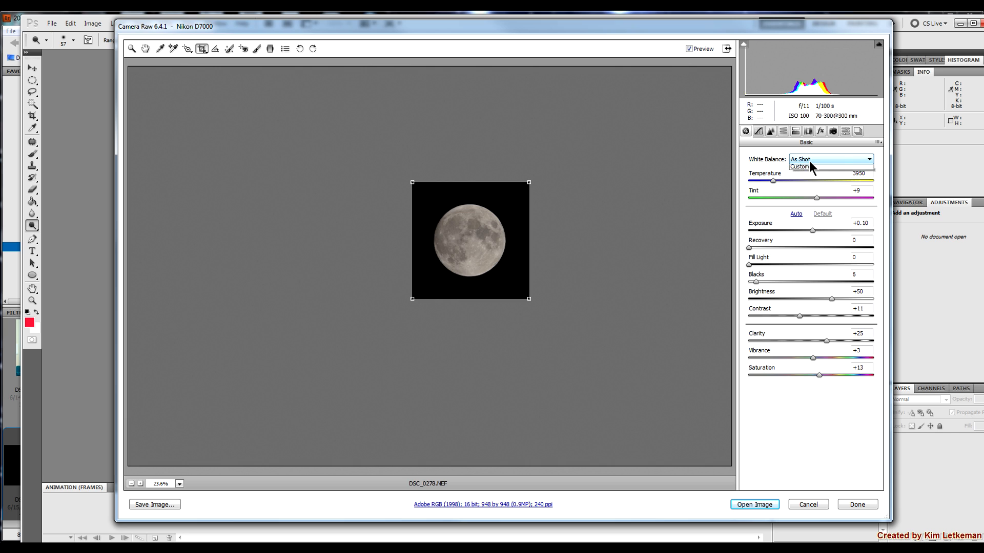
click(809, 160)
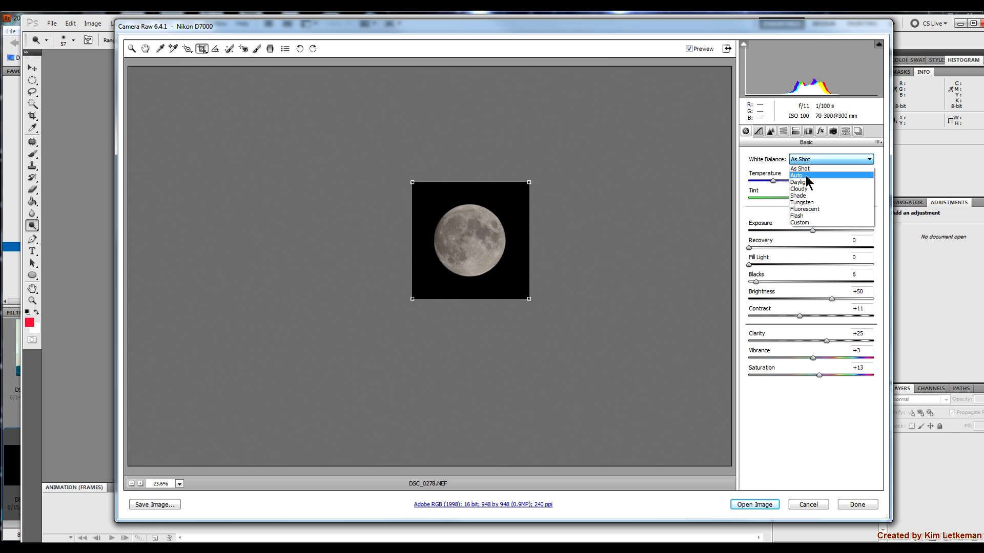
click(804, 181)
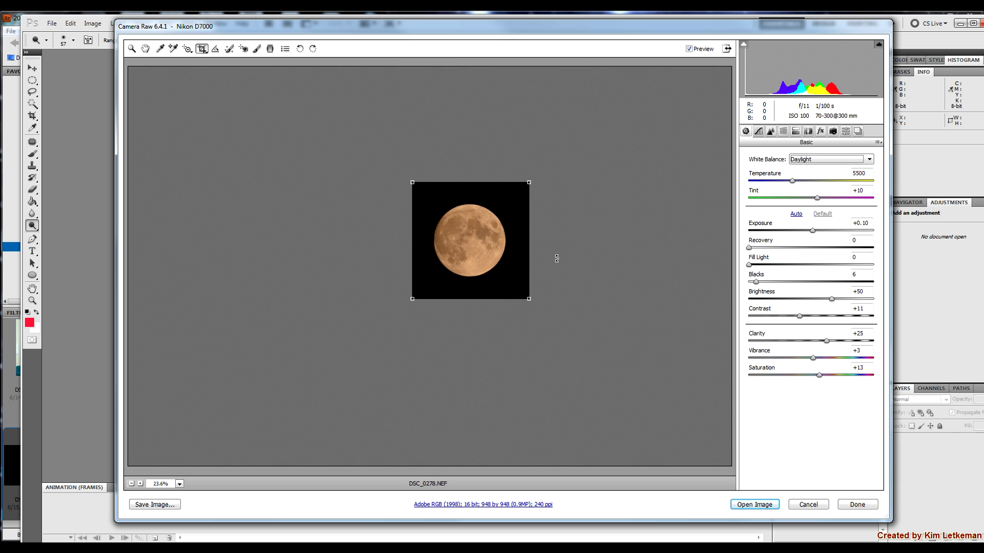
Neutralise the white balance by sampling a light grey area near the centre of the moon.
click(160, 48)
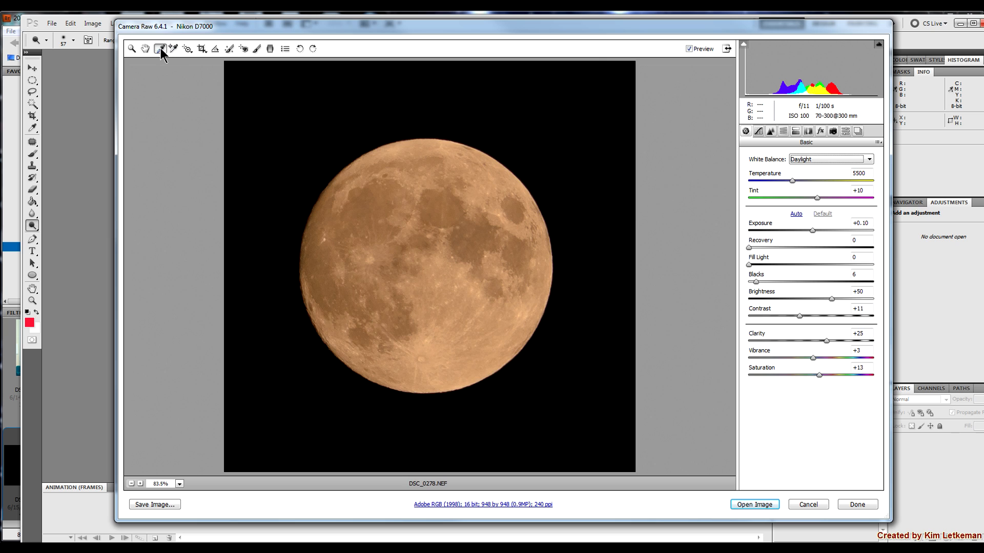
click(445, 268)
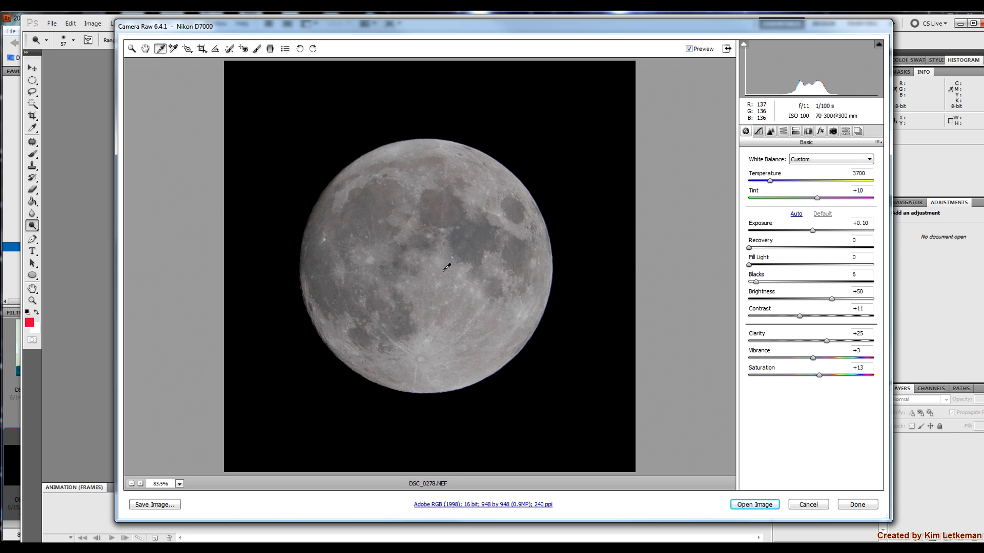
click(448, 276)
Try boosting the moon's colours with a saturation of +86 and a vibrance of +100.
drag(819, 374, 826, 376)
click(813, 358)
drag(814, 358, 874, 357)
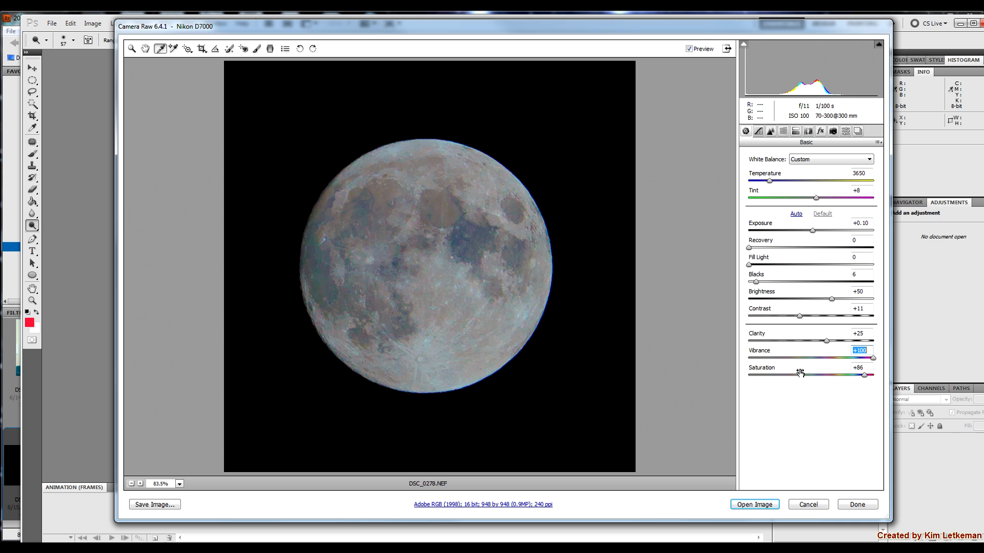
Bring the colour boost back down, with saturation at 0 and vibrance at -2.
double_click(810, 358)
double_click(811, 375)
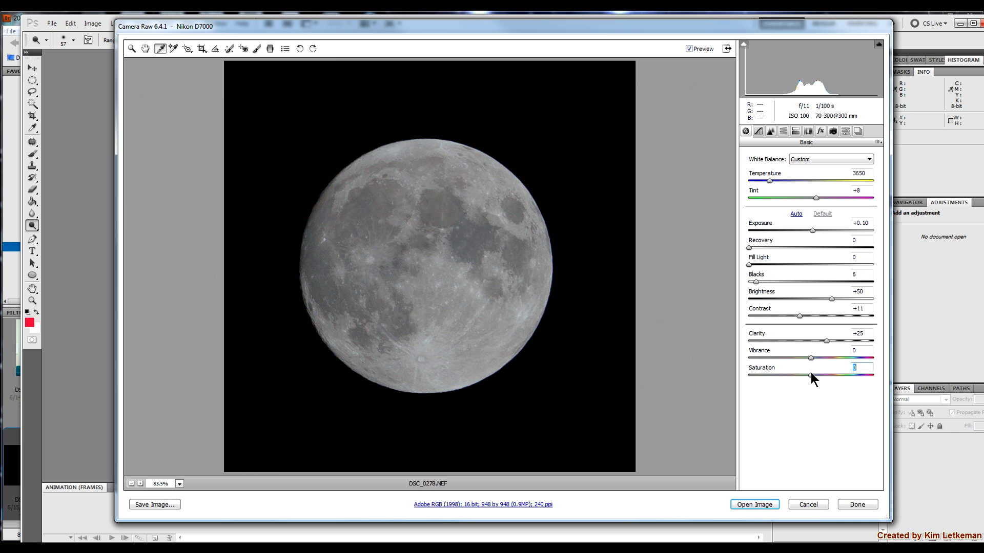
click(809, 358)
Push the exposure up to +2.85 with the highlight clipping preview, and lower it to +1.75.
drag(813, 232, 826, 229)
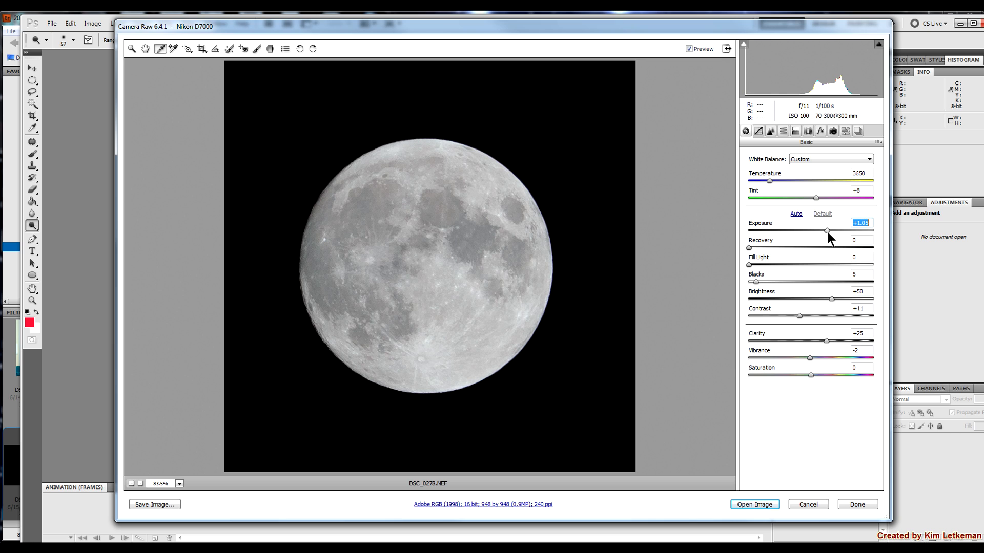
key(alt)
drag(826, 231, 855, 237)
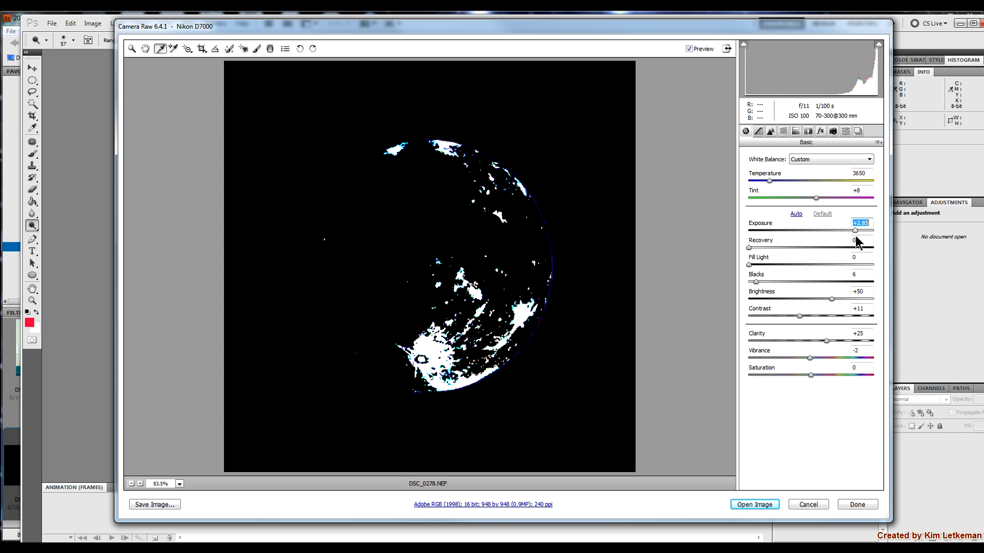
drag(856, 236, 839, 235)
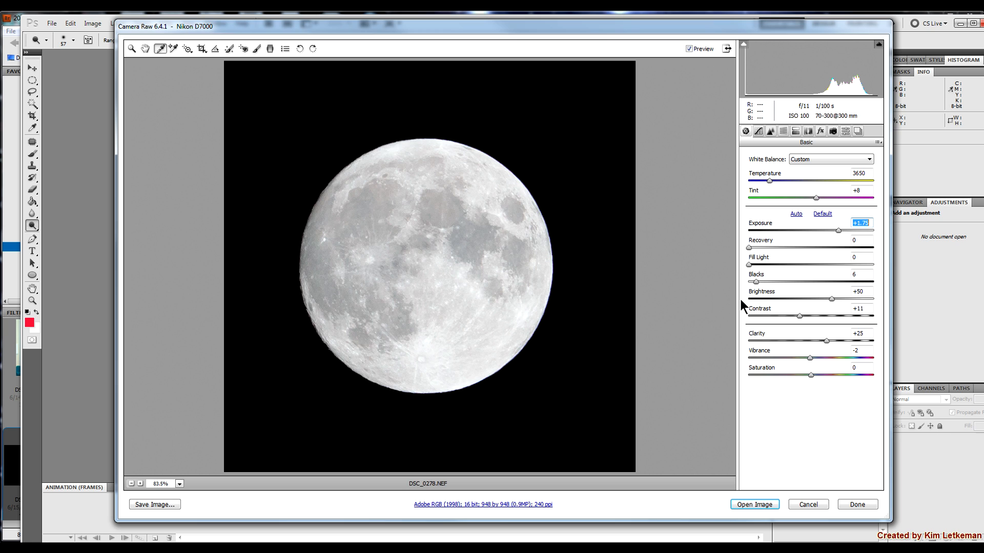
Preview clipping for the recovery and blacks settings, keep recovery and fill light at 0, and set the blacks to 0.
alt+click(749, 248)
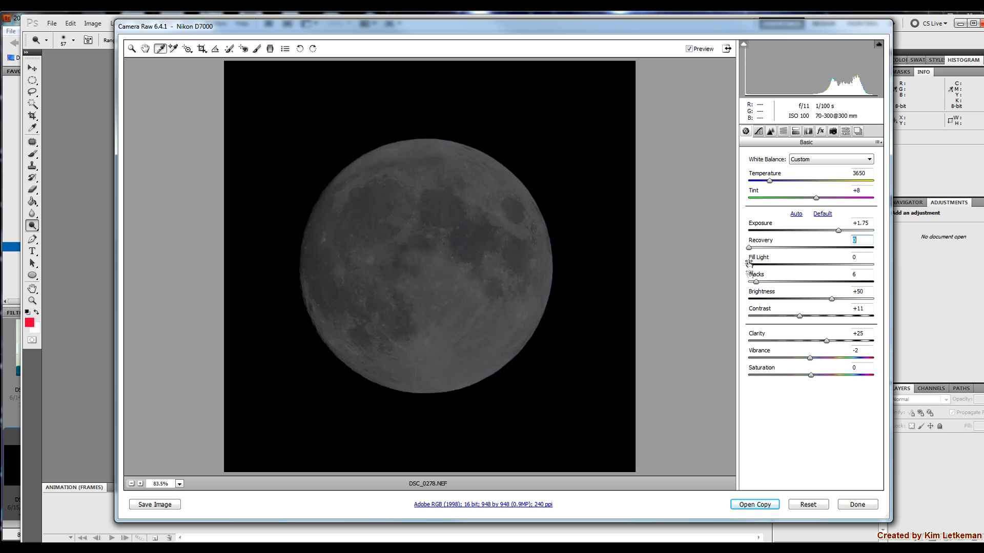
drag(749, 265, 718, 268)
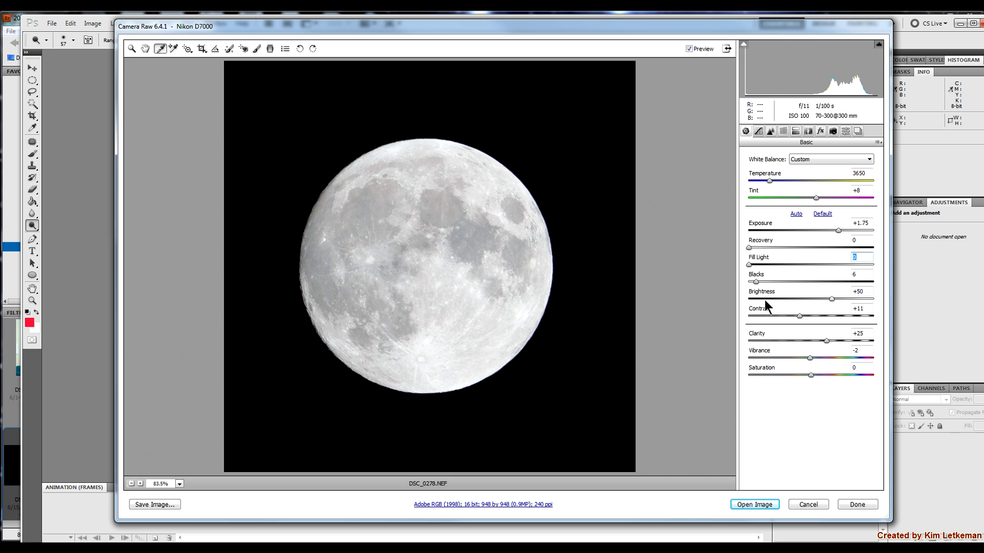
alt+click(757, 282)
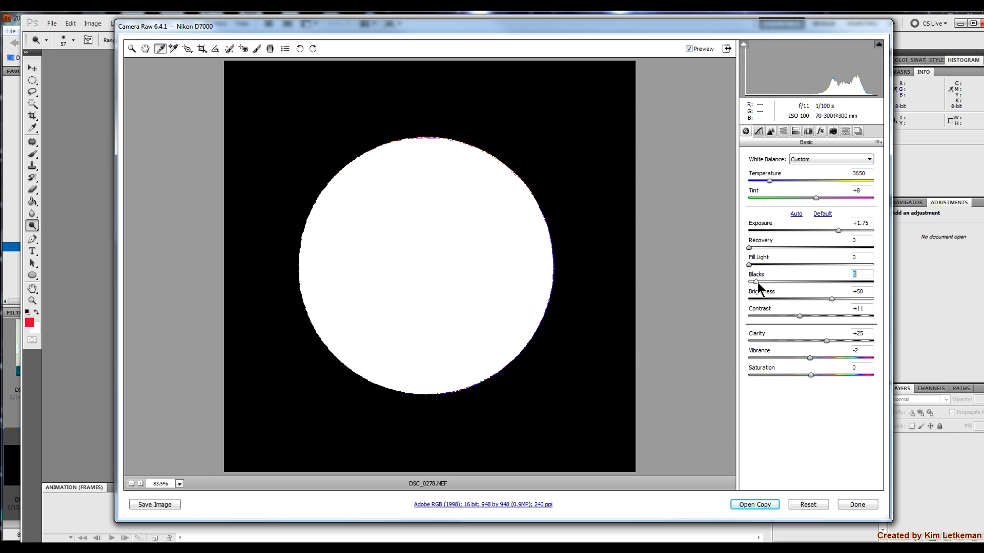
alt+click(757, 282)
drag(757, 282, 746, 281)
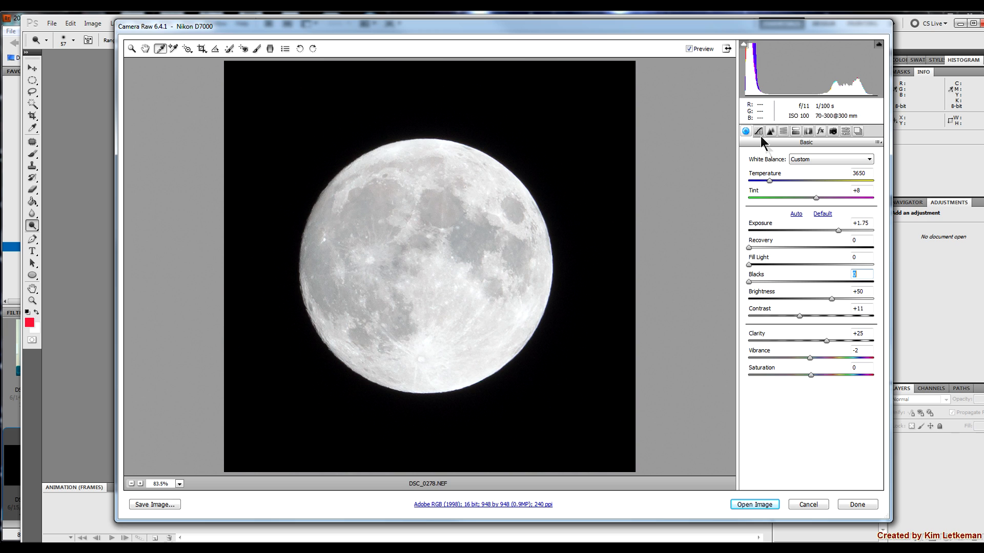
Try small negative and positive shadow tints in the camera calibration settings, ending at +1.
click(833, 131)
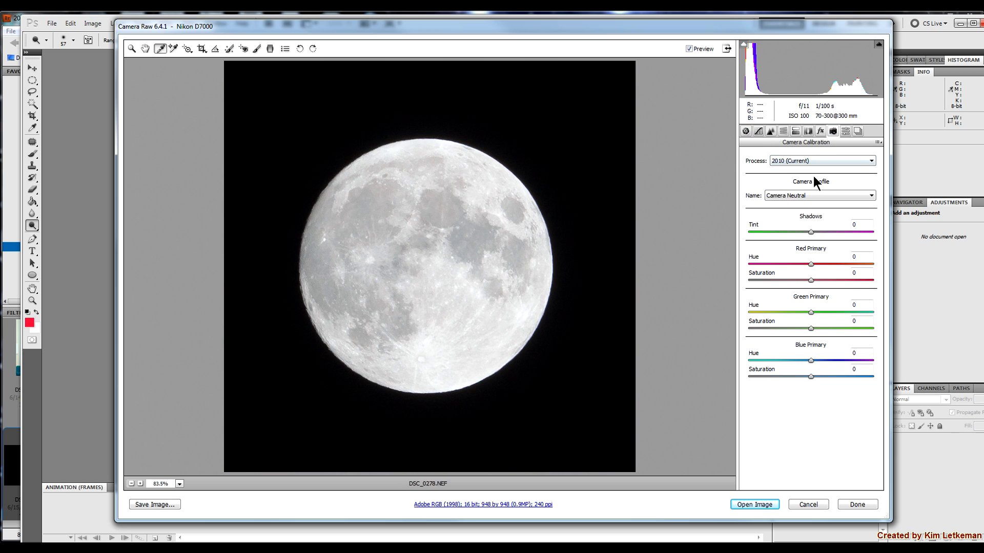
drag(810, 232, 808, 232)
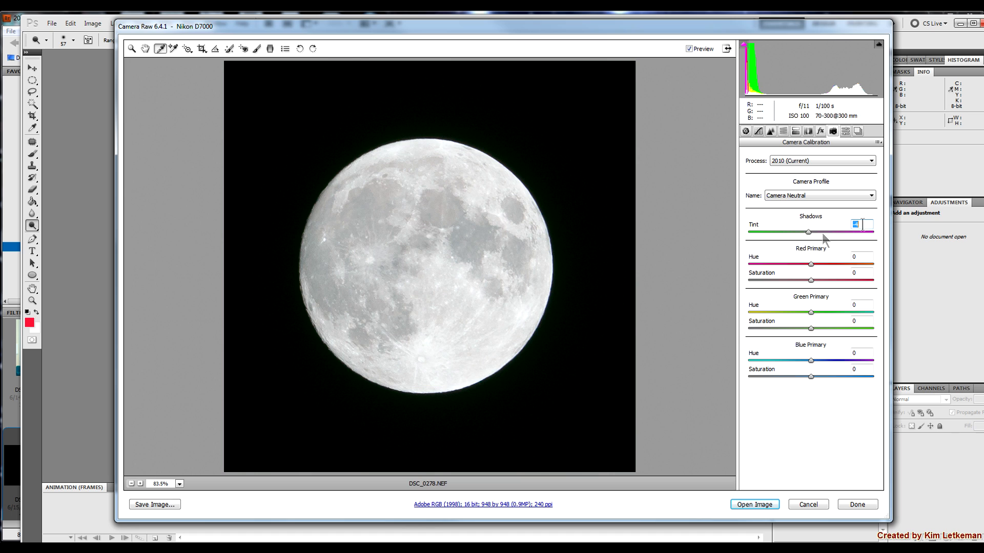
drag(807, 233, 810, 232)
drag(810, 232, 811, 233)
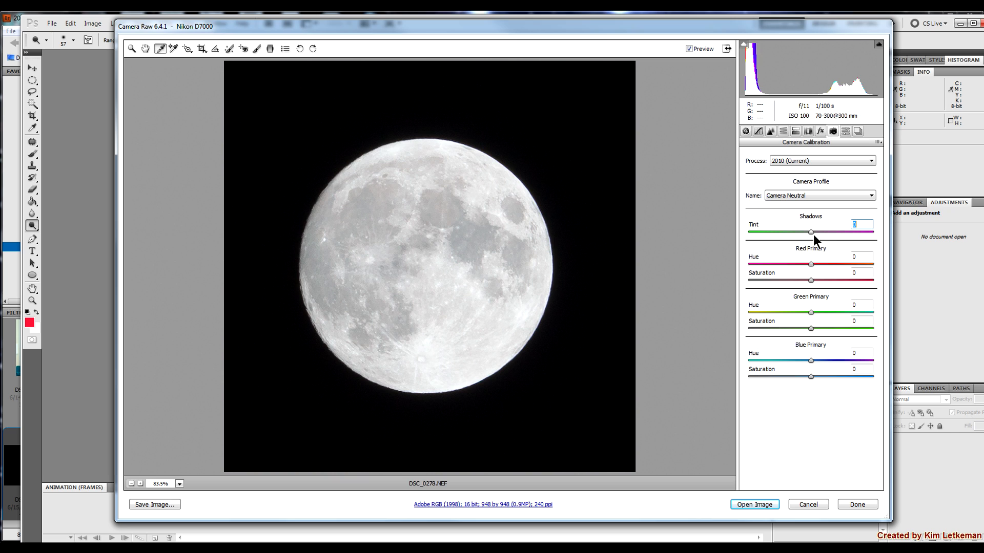
drag(810, 232, 811, 232)
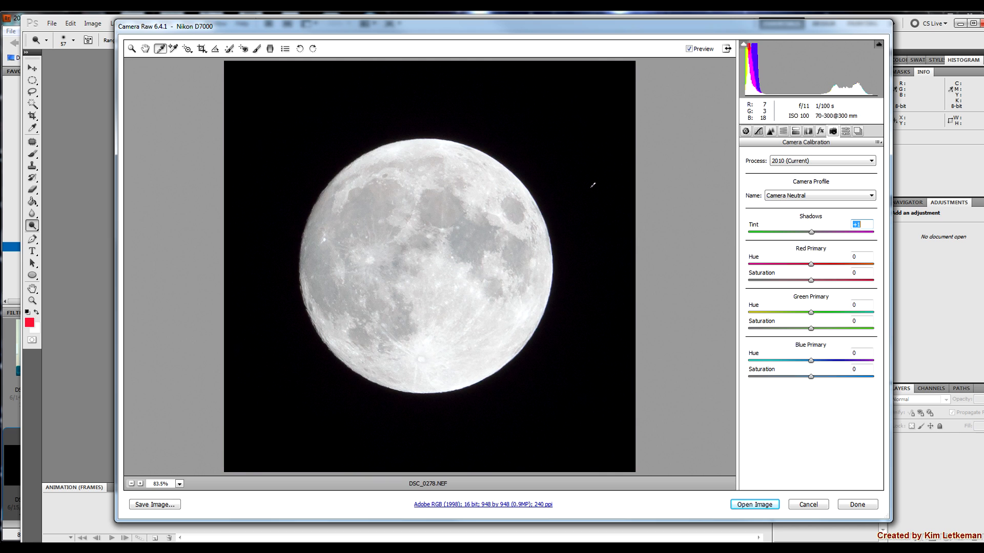
Vary the shadow tint in single steps between green and magenta to compare the dark sky, and finish at 0.
key(Down)
key(Down)
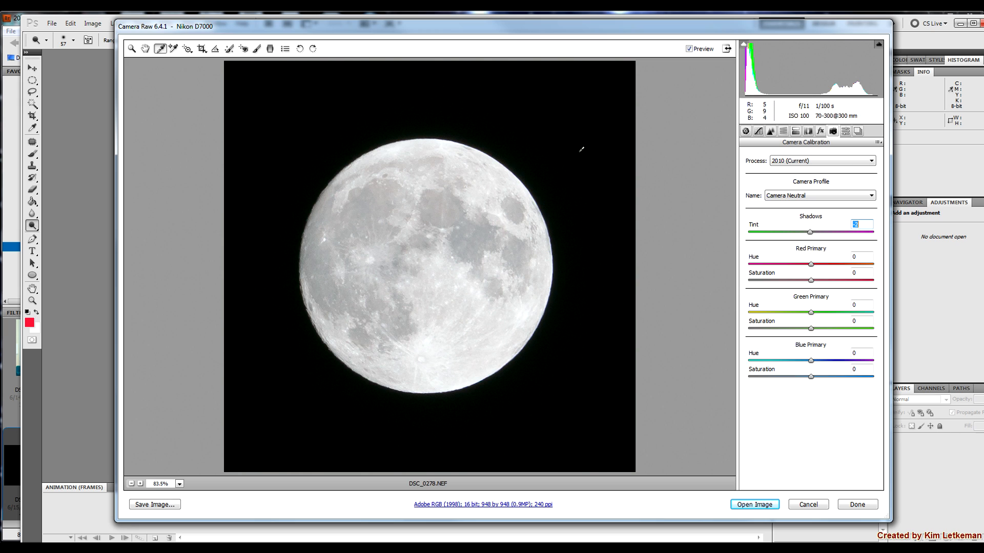
key(Up)
key(Down)
key(Down)
key(Down)
key(Down)
key(Down)
key(Down)
key(Up)
key(Up)
key(Up)
key(Up)
key(Up)
key(Up)
key(Up)
key(Up)
key(Up)
key(Up)
key(Up)
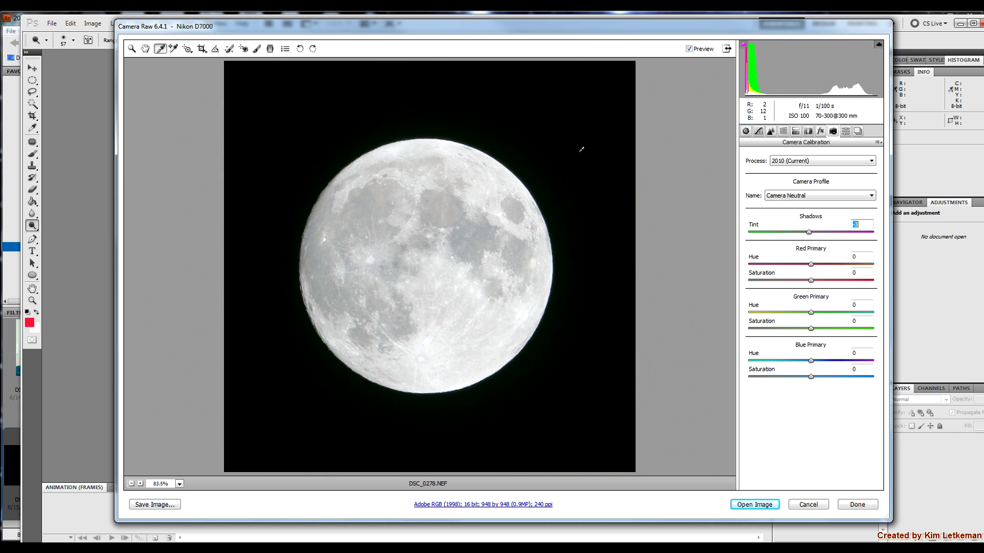
key(Down)
key(Down)
key(Down)
key(Down)
key(Down)
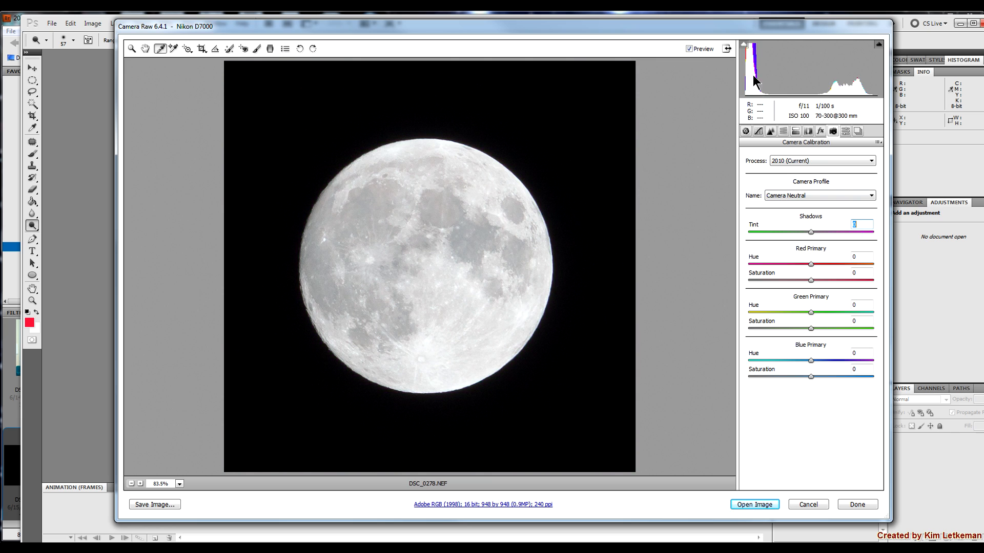
Return to the basic adjustments and set the exposure to +1.15.
click(746, 135)
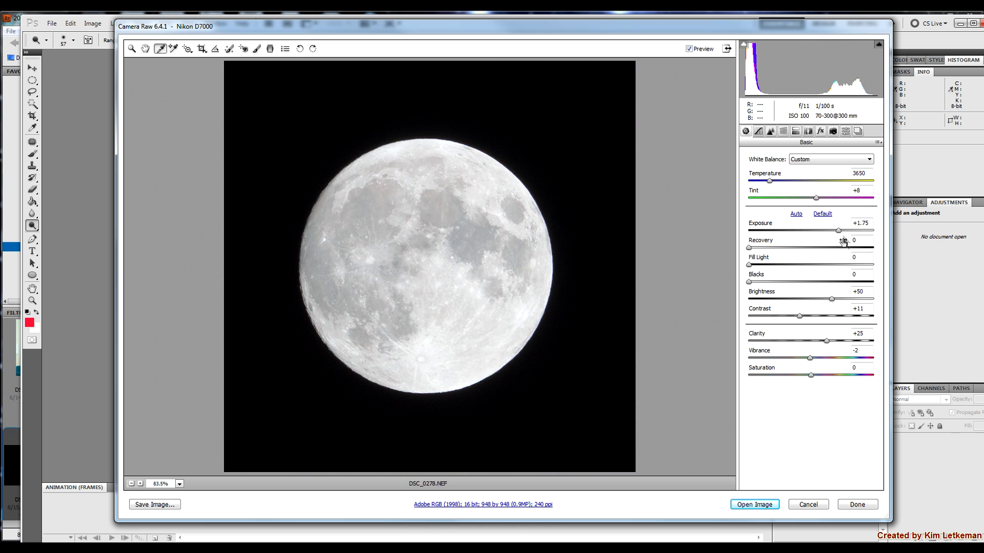
drag(837, 232, 828, 232)
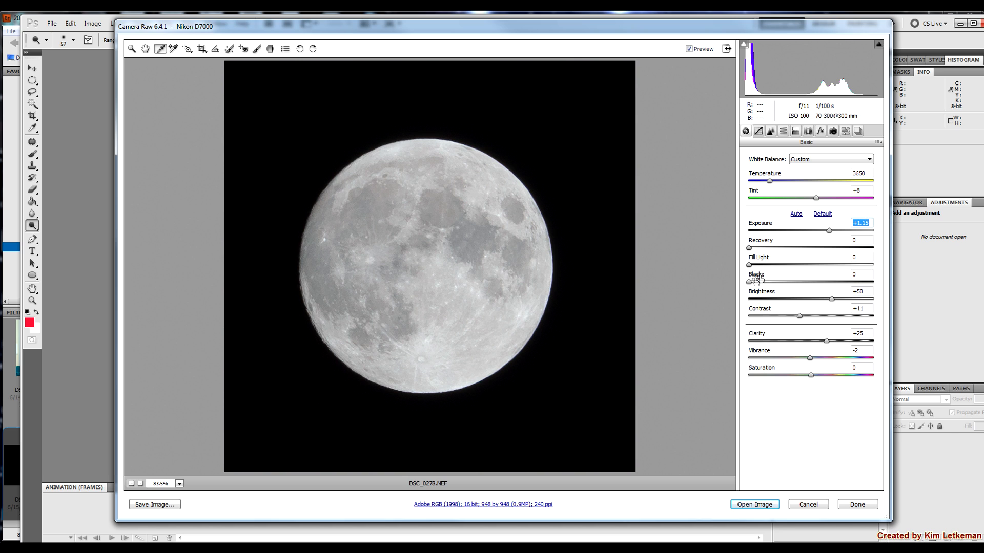
Try stronger blacks values on the moon to deepen its dark areas, ending at 60.
key(alt)
drag(749, 282, 804, 281)
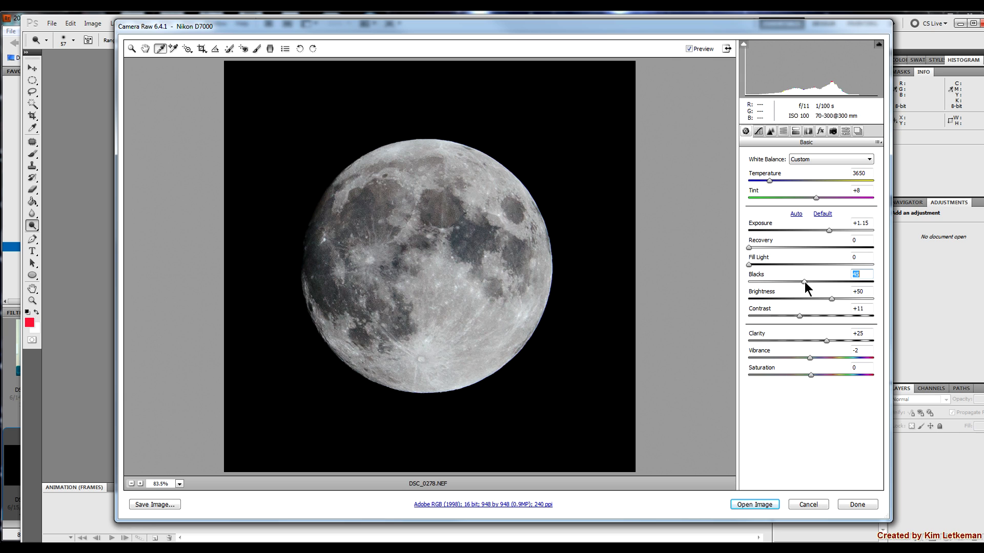
mouse_move(804, 282)
mouse_down()
mouse_move(838, 281)
mouse_move(742, 288)
mouse_move(788, 284)
mouse_up()
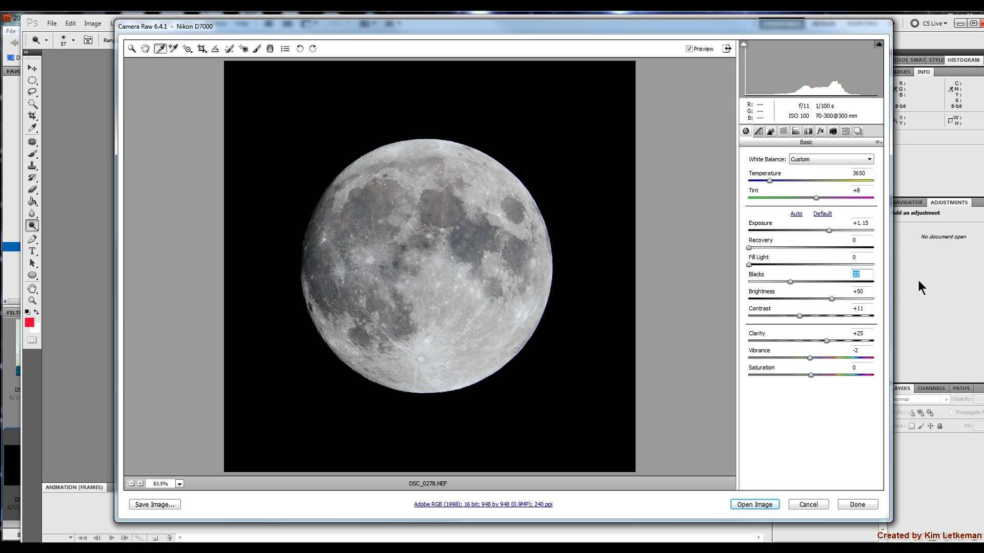
drag(789, 281, 823, 283)
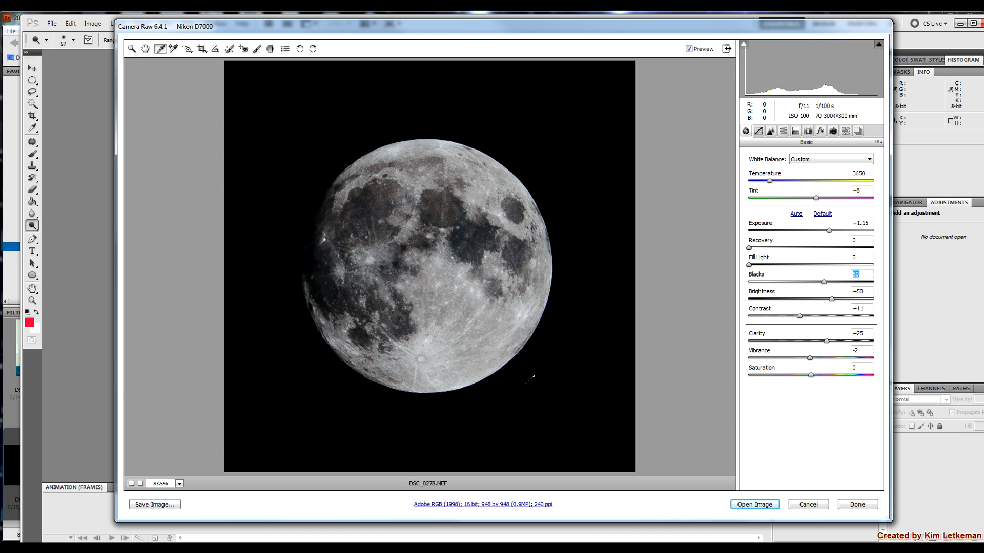
View the moon at 100% and set the blacks to 6.
click(180, 484)
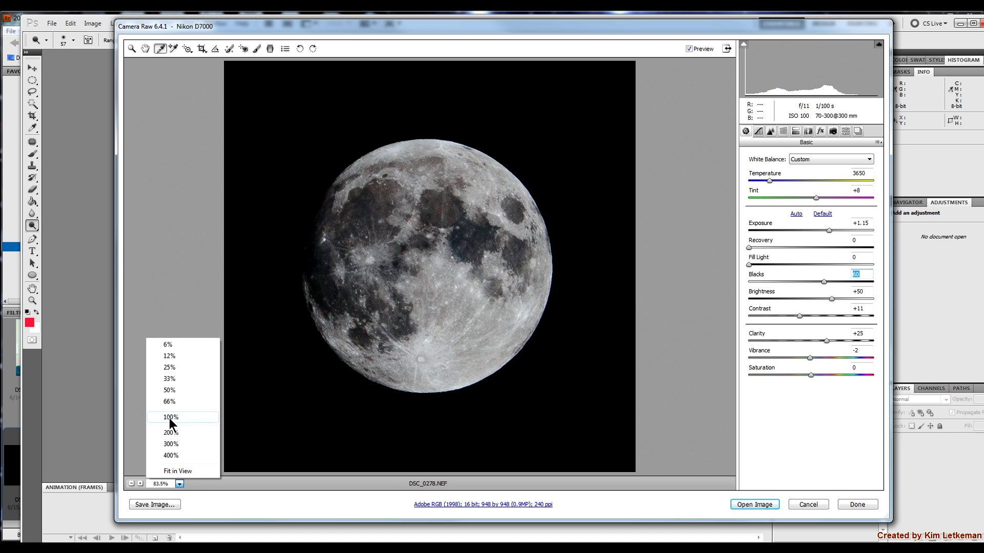
click(169, 417)
scroll(573, 294, down, 2)
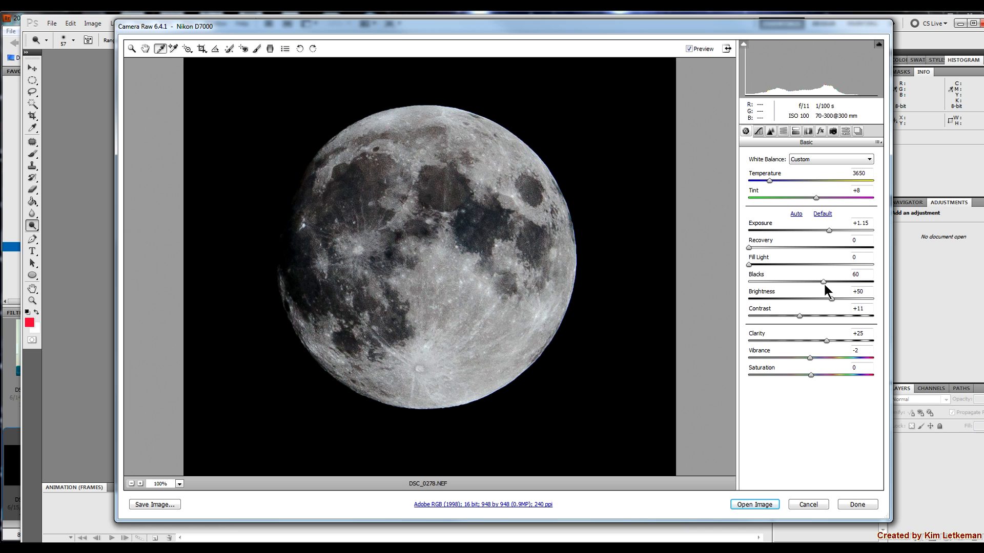
mouse_move(822, 282)
mouse_down()
mouse_move(754, 285)
mouse_move(825, 284)
mouse_up()
drag(823, 281, 755, 285)
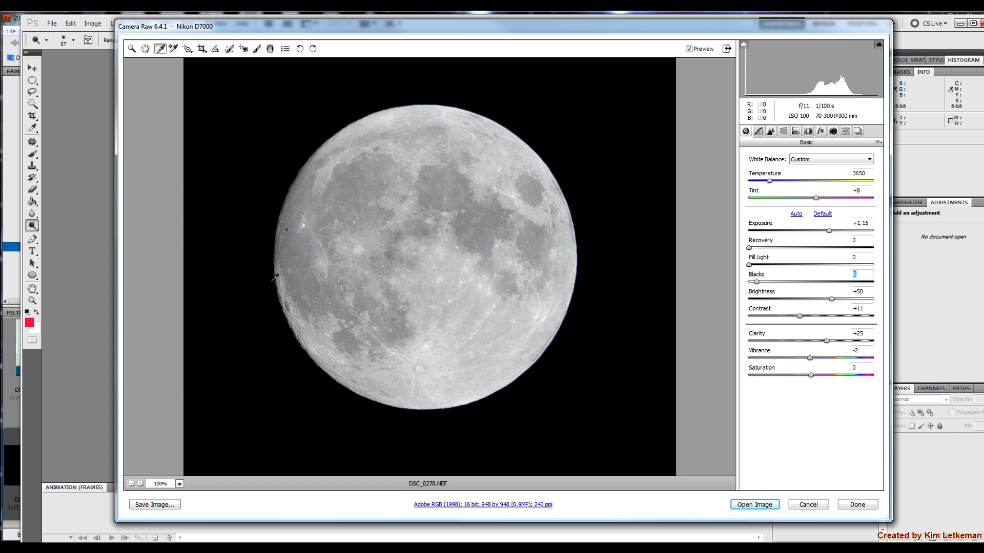
Try the maximum contrast of +100 on the moon, and settle on a contrast of -29.
drag(800, 317, 877, 323)
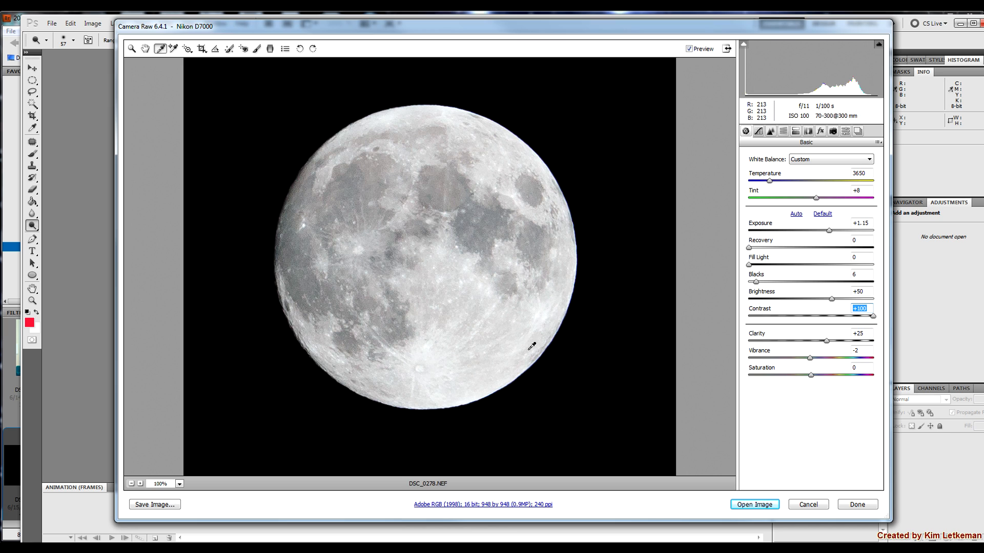
drag(869, 326, 767, 321)
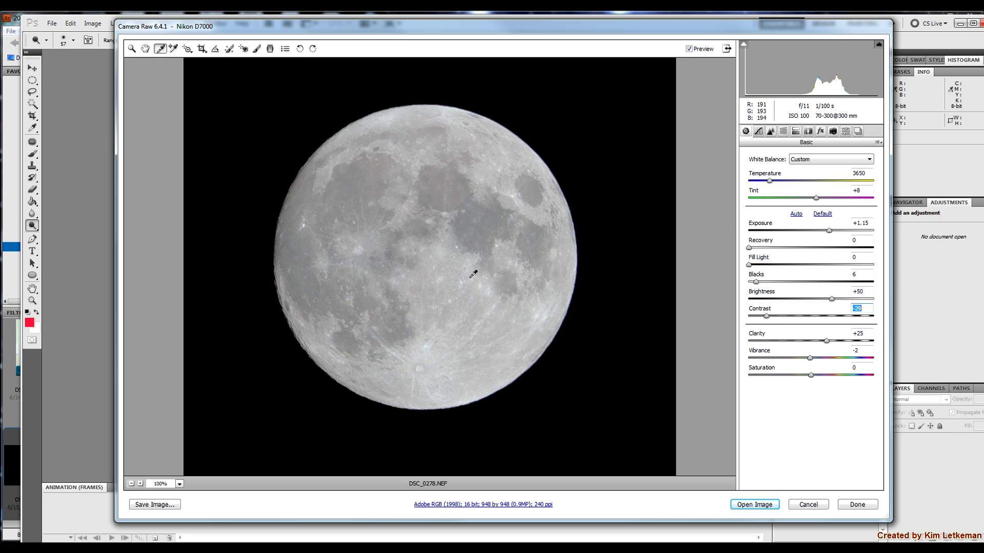
Try a strongly negative clarity and undo it, and set clarity to +38 and saturation to -18.
drag(825, 340, 758, 347)
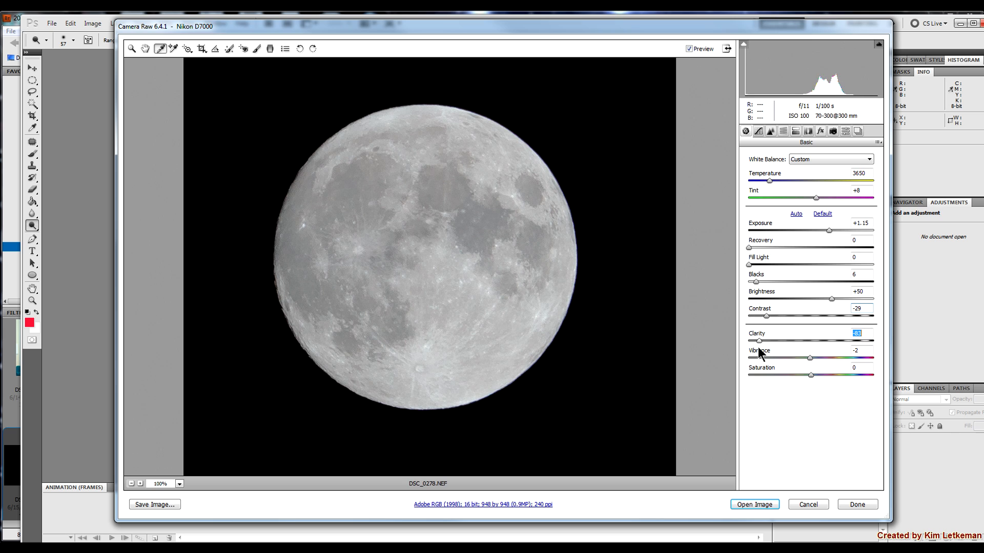
key(ctrl+z)
mouse_move(826, 340)
mouse_down()
mouse_move(774, 340)
mouse_move(834, 340)
mouse_up()
drag(811, 375, 803, 376)
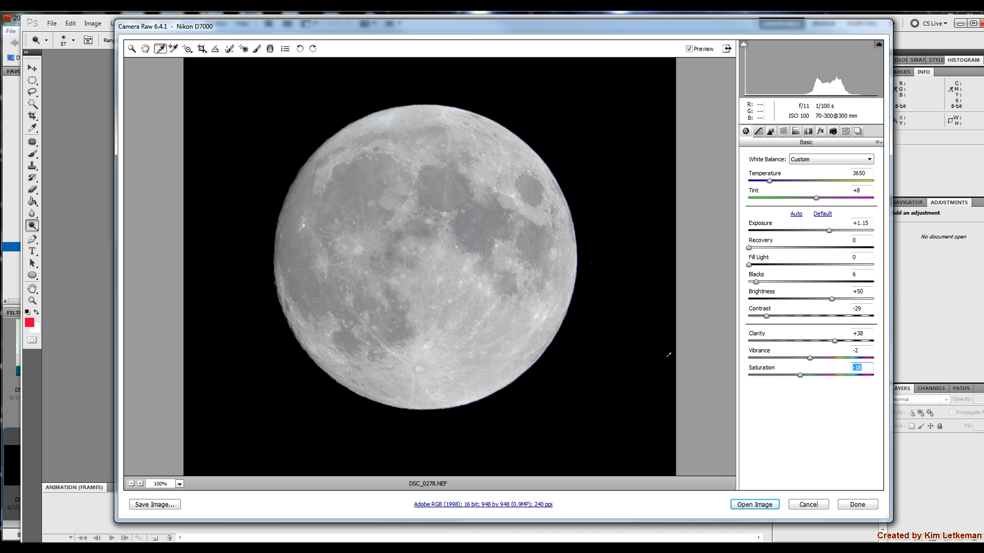
Examine the moon's upper-right edge at 400% for colour fringing against the black sky.
scroll(593, 186, up, 1)
scroll(566, 242, down, 2)
scroll(589, 201, up, 2)
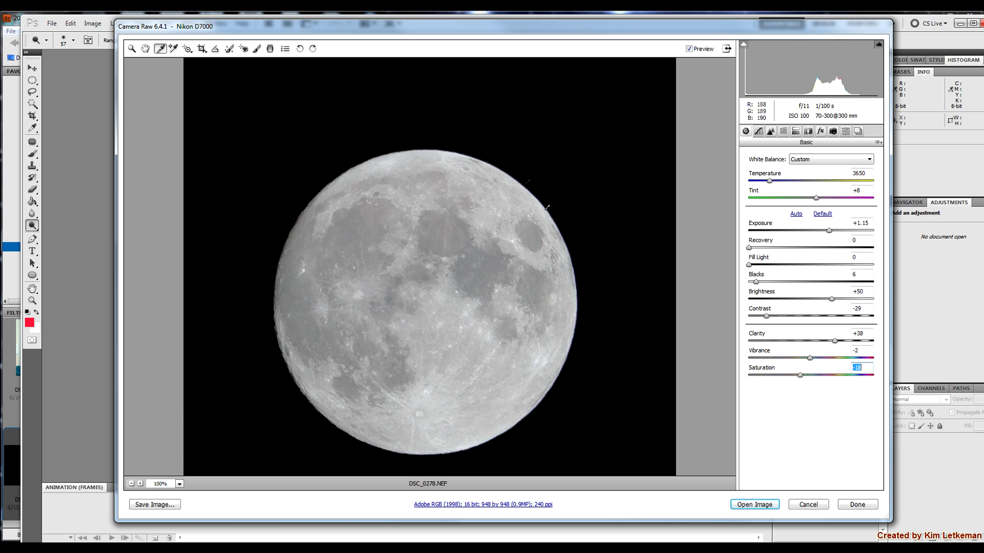
click(180, 484)
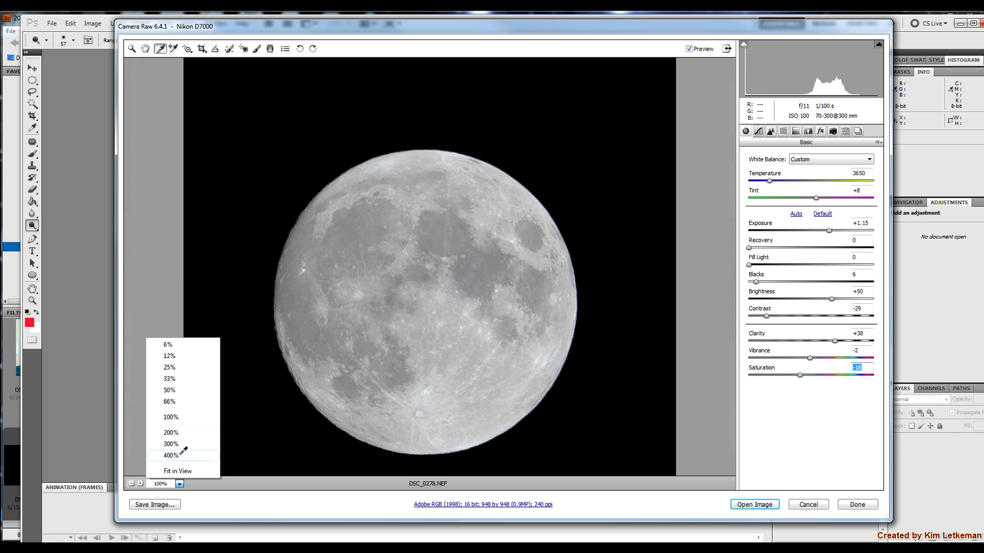
click(182, 456)
drag(643, 246, 373, 358)
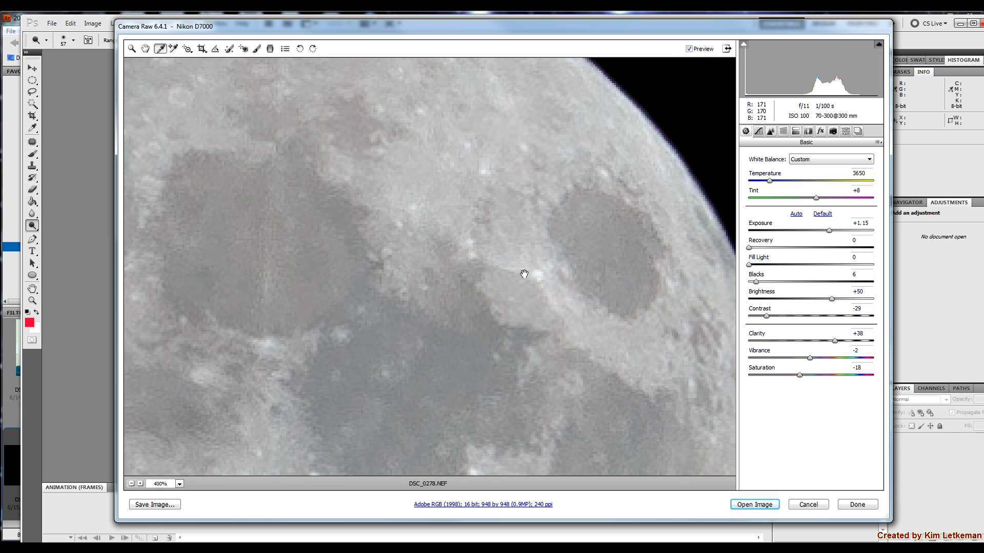
drag(575, 256, 436, 327)
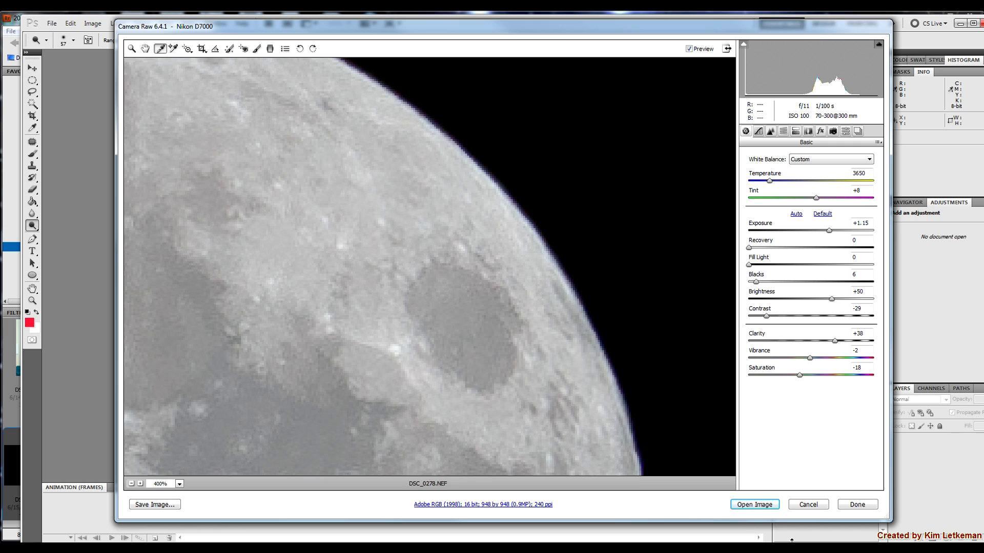
Open the processed photo in Photoshop at 100% and check its pixel dimensions without resizing it.
click(749, 506)
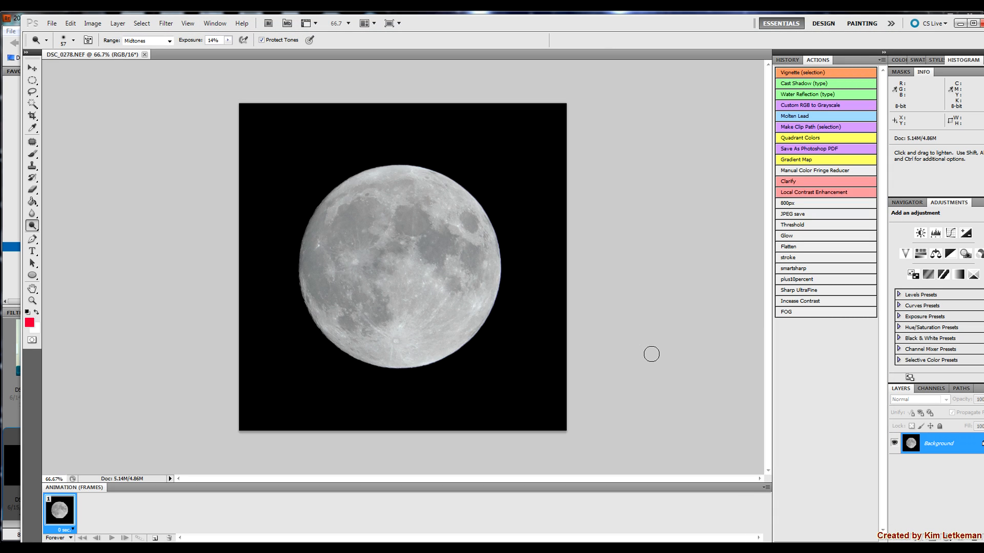
key(ctrl+plus)
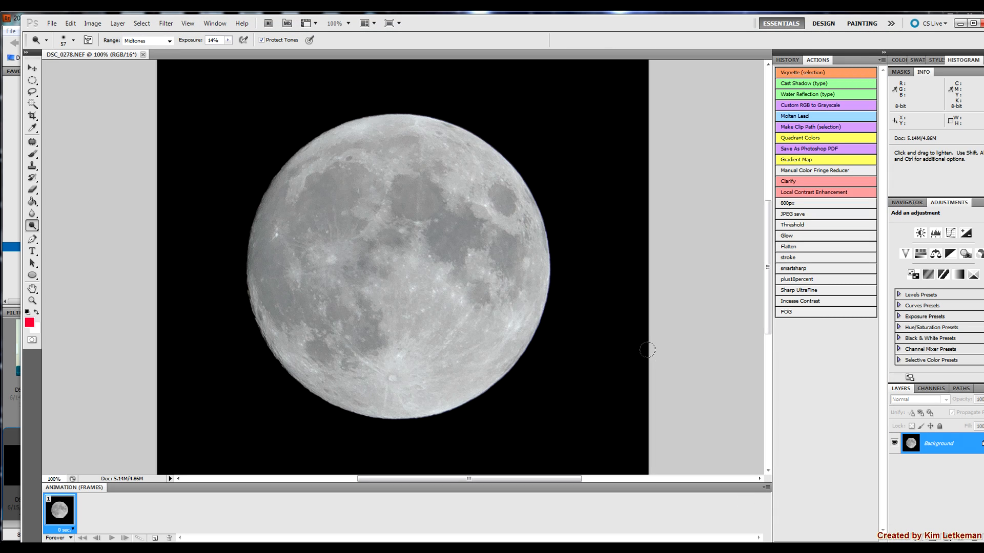
click(86, 23)
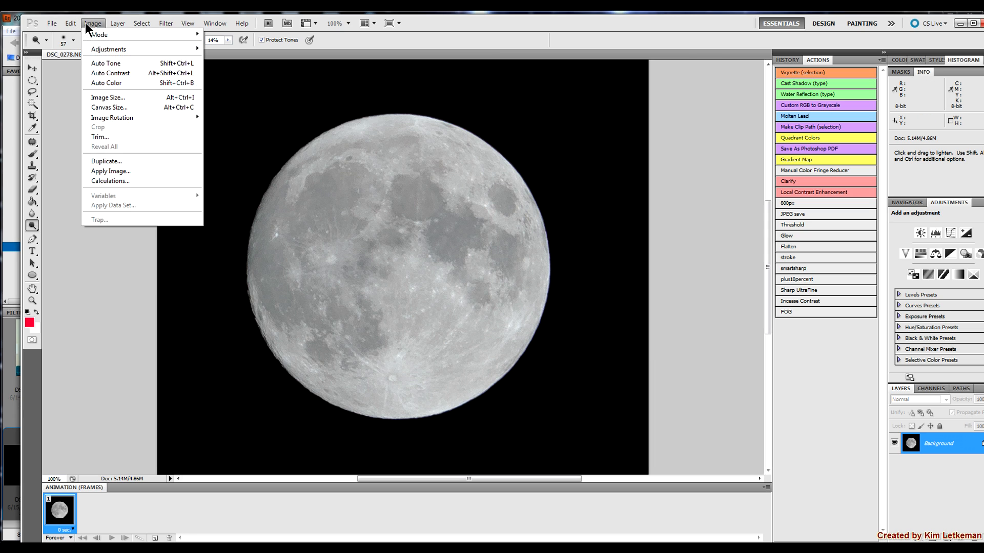
click(122, 98)
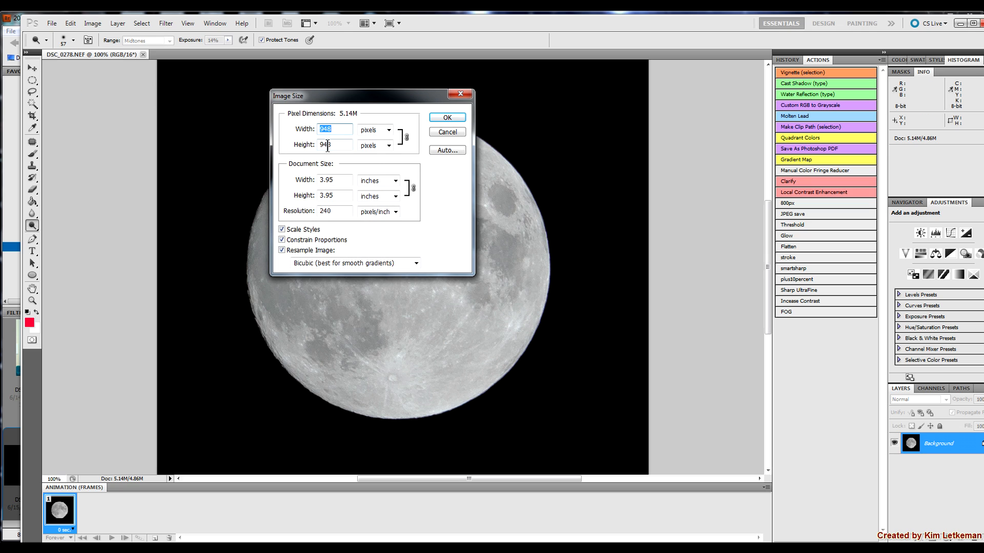
click(444, 132)
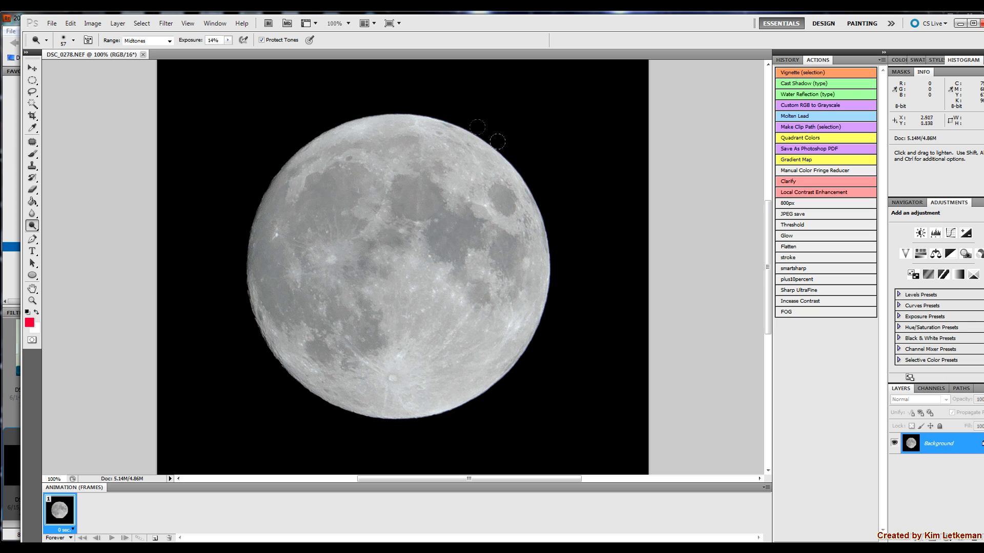
Inspect the colour fringe on the moon's upper-right edge up close, and close the document without saving.
scroll(509, 151, up, 1)
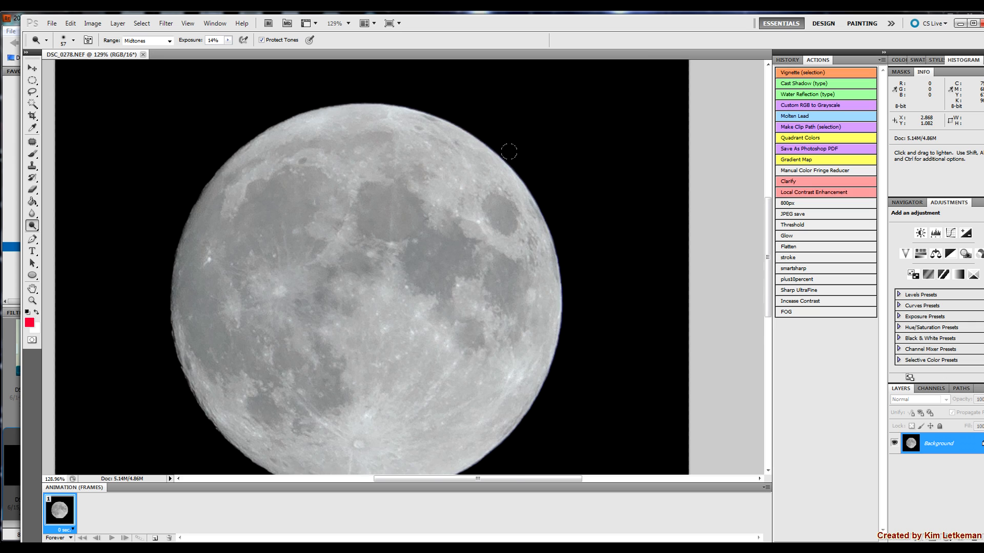
scroll(509, 151, up, 7)
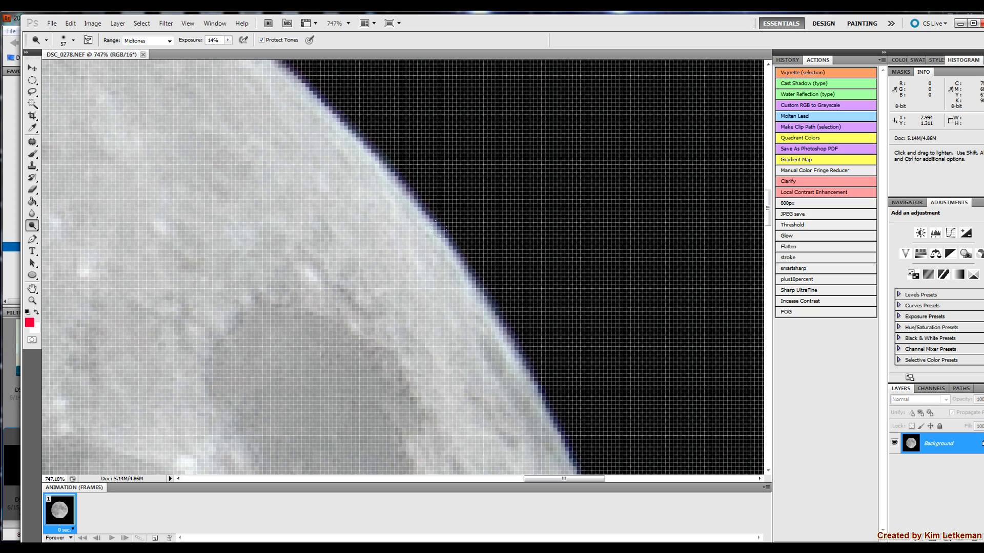
click(144, 54)
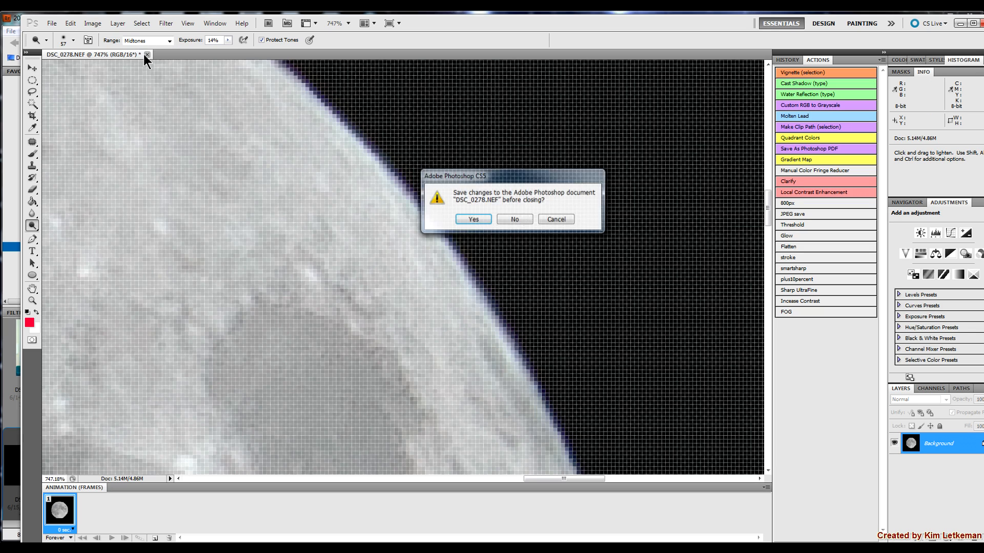
click(514, 220)
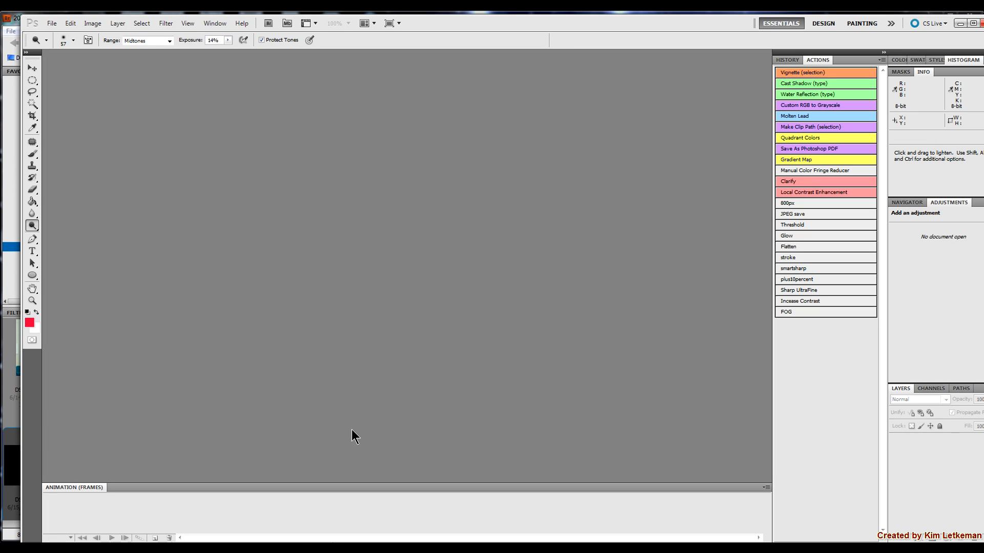
Switch to Bridge, reopen DSC_0278.NEF in Camera Raw and show the moon's upper-right edge at 400%.
click(154, 550)
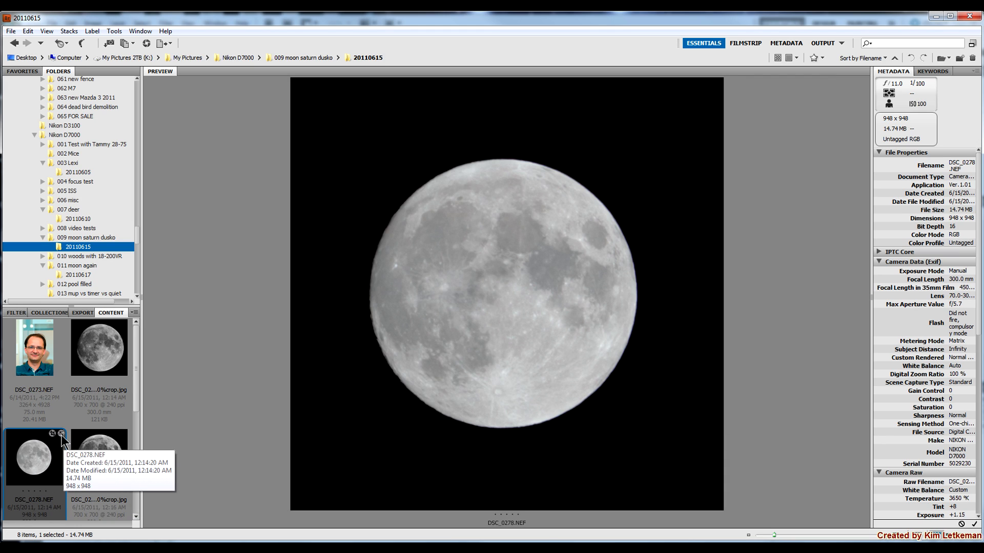
double_click(35, 464)
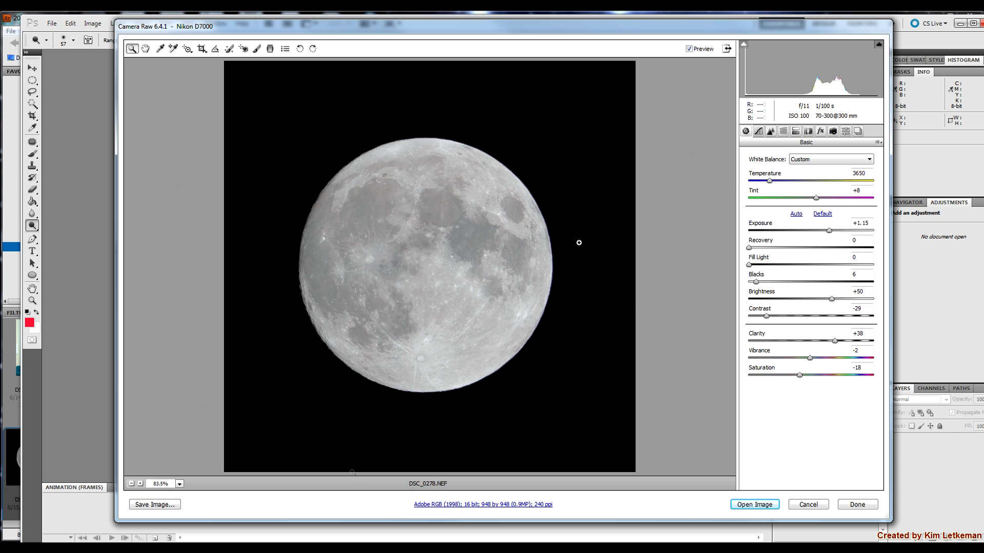
click(180, 484)
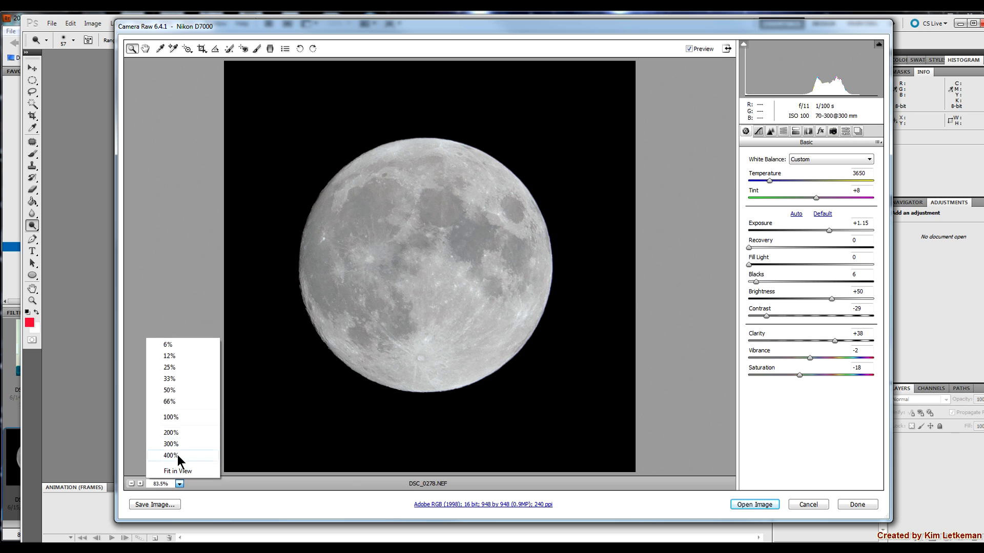
click(182, 455)
drag(564, 229, 412, 431)
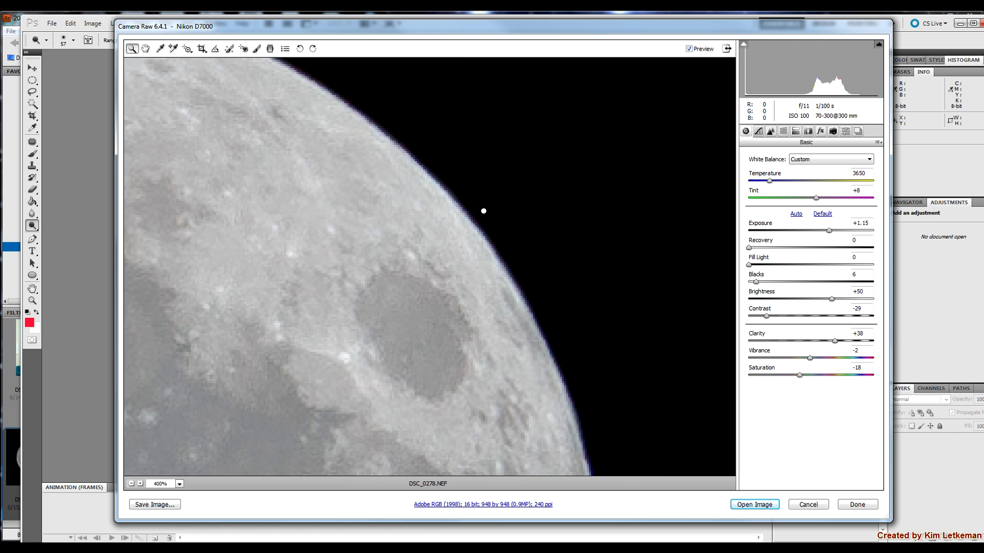
Open the manual lens corrections and set Defringe to All Edges.
click(833, 129)
click(808, 130)
click(775, 152)
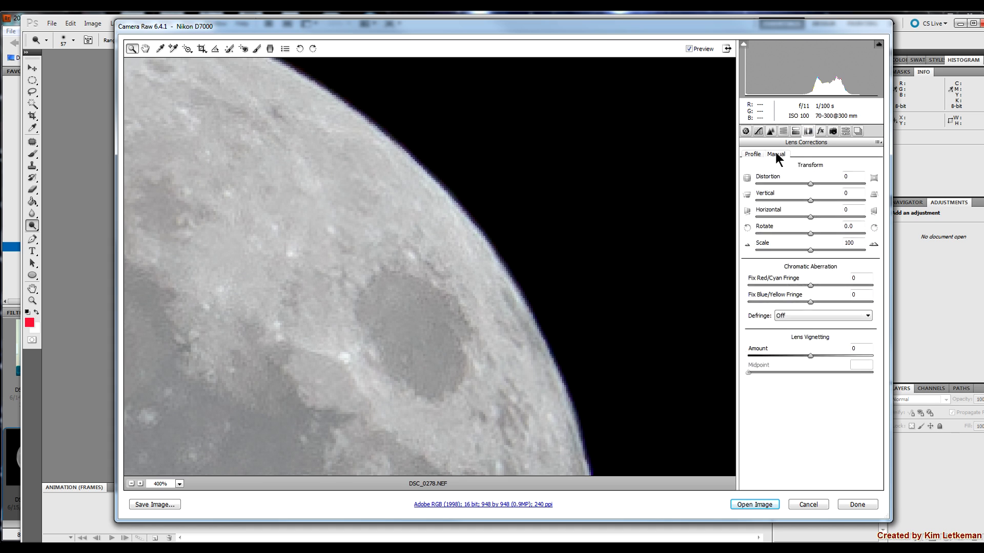
click(794, 317)
click(798, 339)
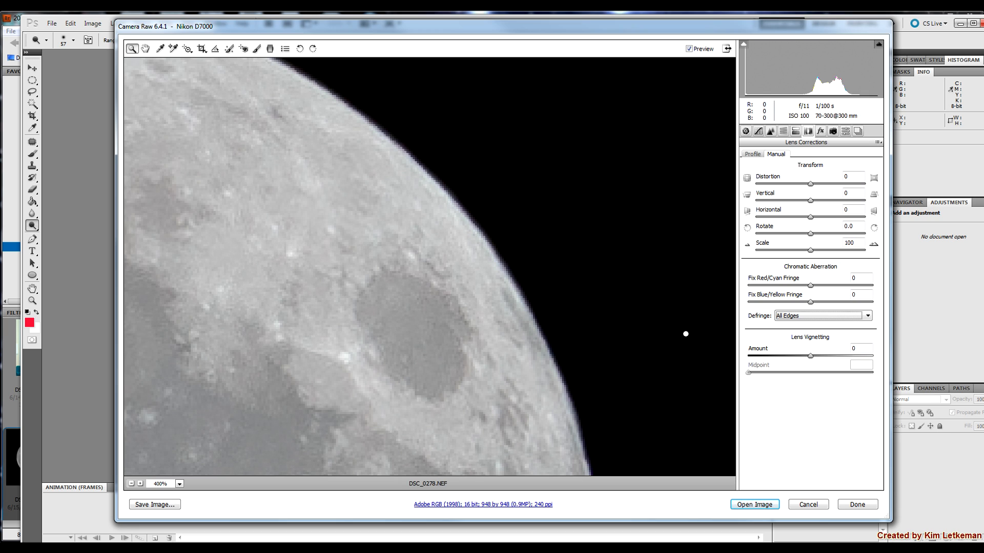
Try blue/yellow fringe corrections of +100 and -13 on the moon's edge, and settle on a slightly positive amount.
drag(809, 302, 883, 309)
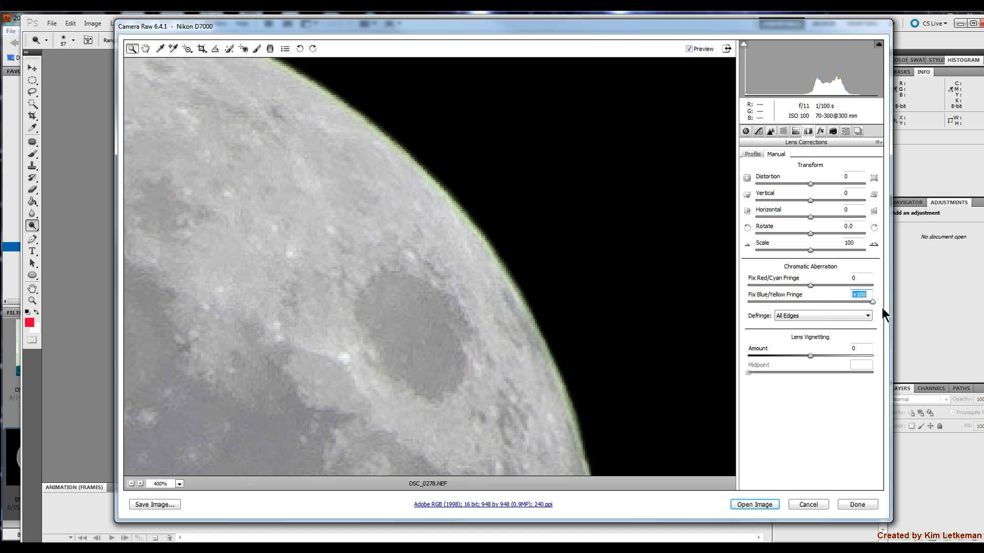
drag(882, 310, 805, 309)
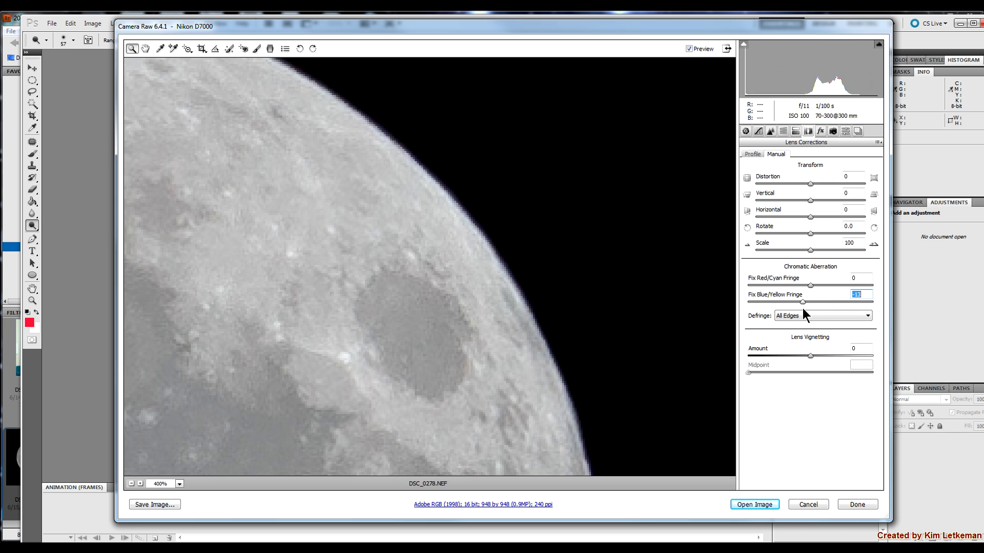
mouse_move(802, 308)
mouse_down()
mouse_move(811, 306)
mouse_move(698, 323)
mouse_move(817, 304)
mouse_up()
Open the fringe-corrected photo in Photoshop, inspect the moon's edge up close and return to the whole image.
click(755, 504)
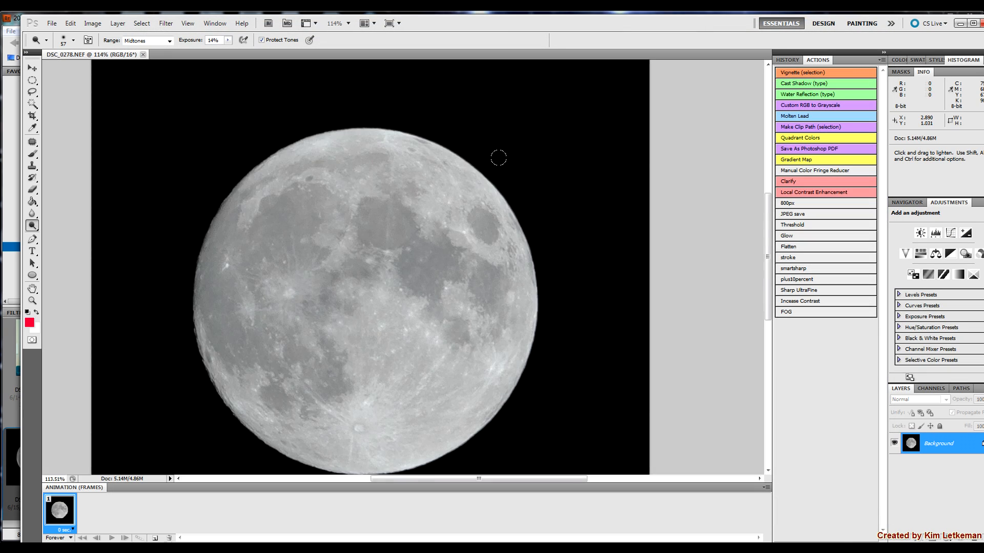
scroll(499, 157, up, 7)
scroll(490, 123, down, 4)
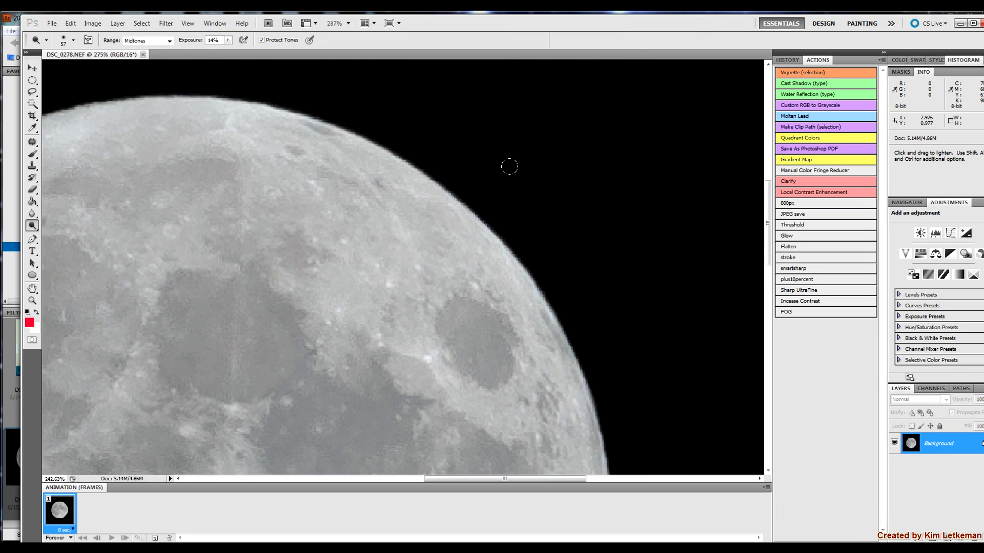
scroll(509, 167, down, 6)
scroll(526, 185, down, 2)
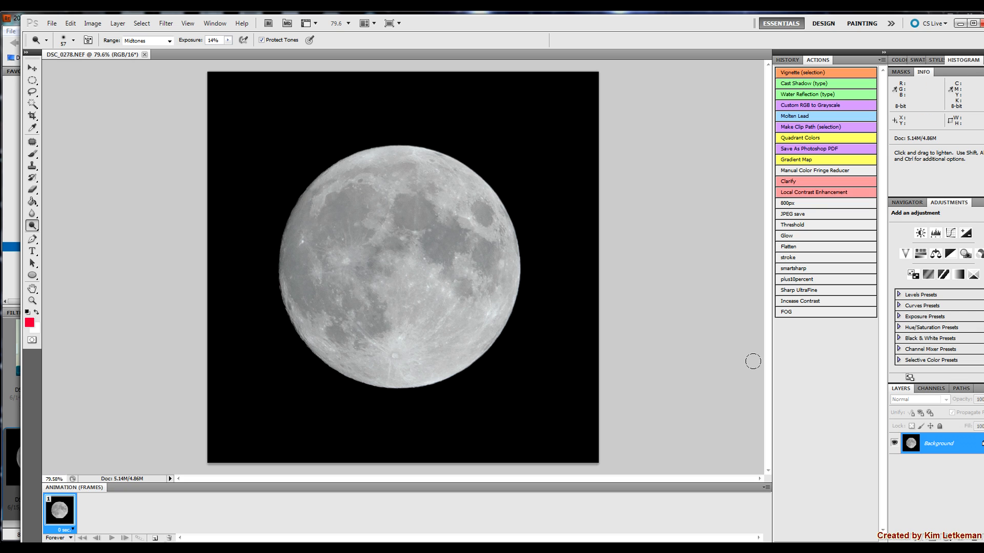
Run the Local Contrast Enhancement and Incease Contrast actions on the moon photo.
click(815, 192)
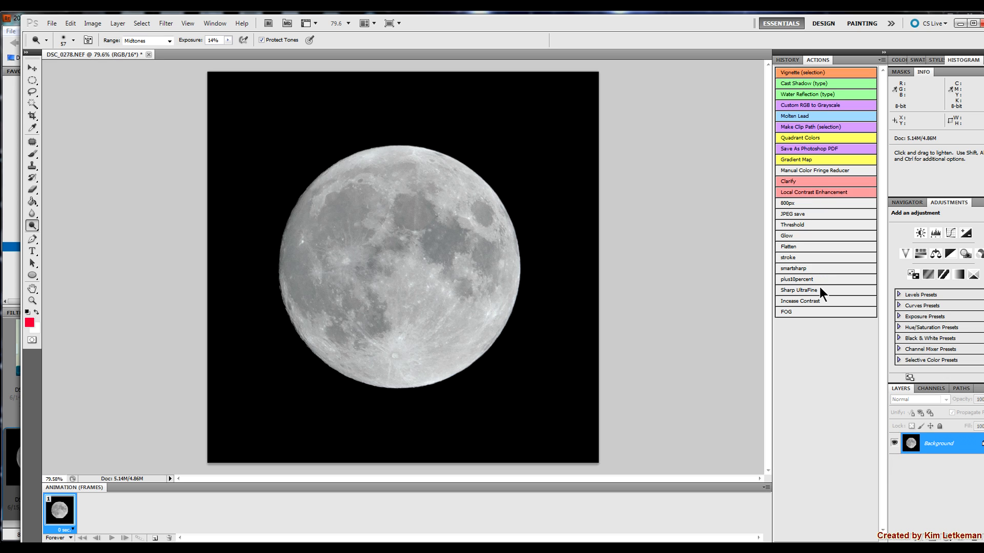
click(819, 300)
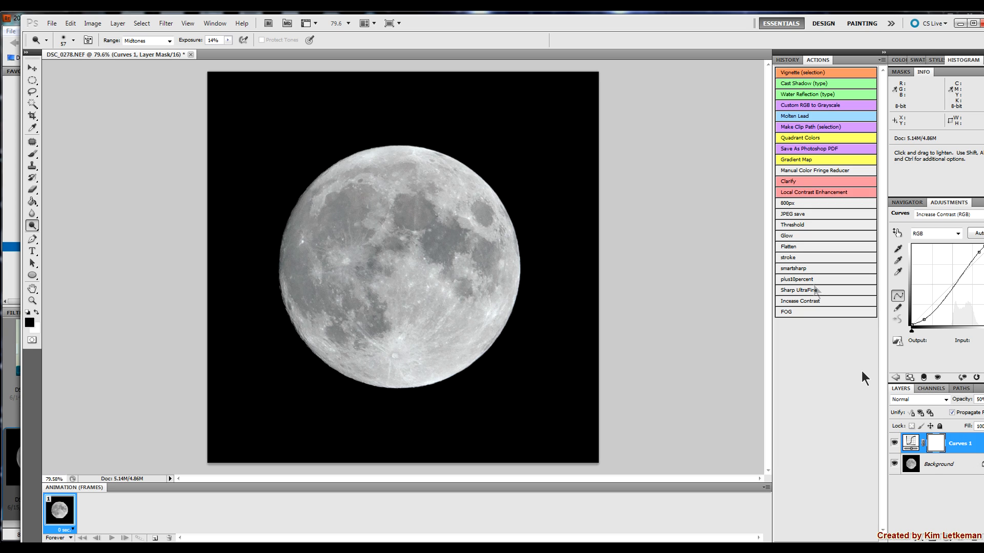
drag(651, 26, 631, 24)
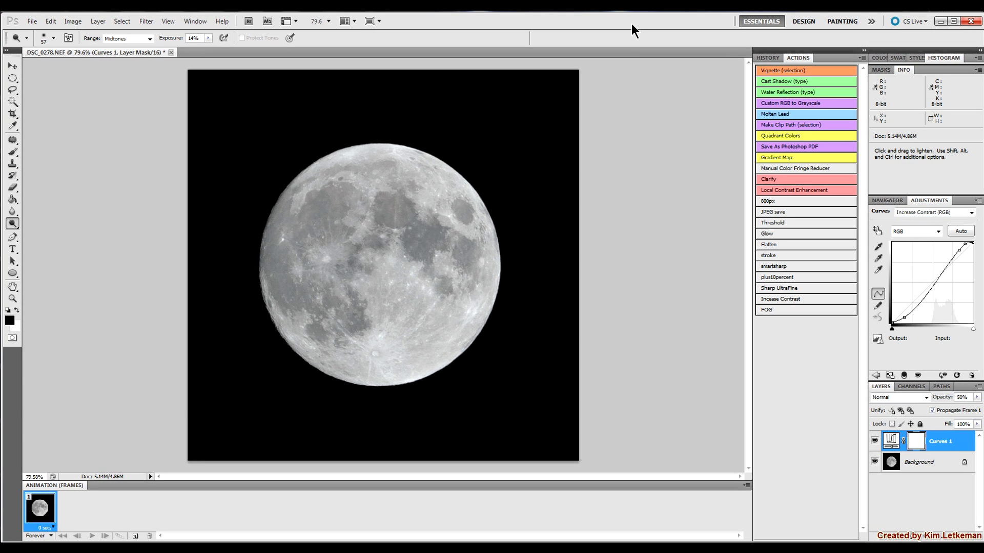
Raise the opacity of the contrast curves layer slightly above 50% and flatten the image.
click(977, 398)
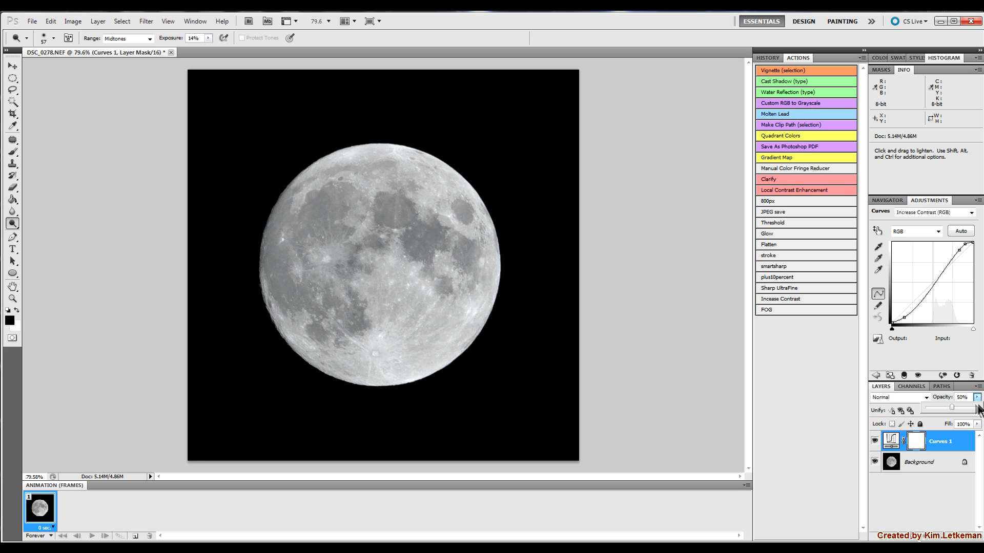
mouse_move(952, 408)
mouse_down()
mouse_move(976, 414)
mouse_move(927, 411)
mouse_move(966, 411)
mouse_move(955, 414)
mouse_up()
click(777, 244)
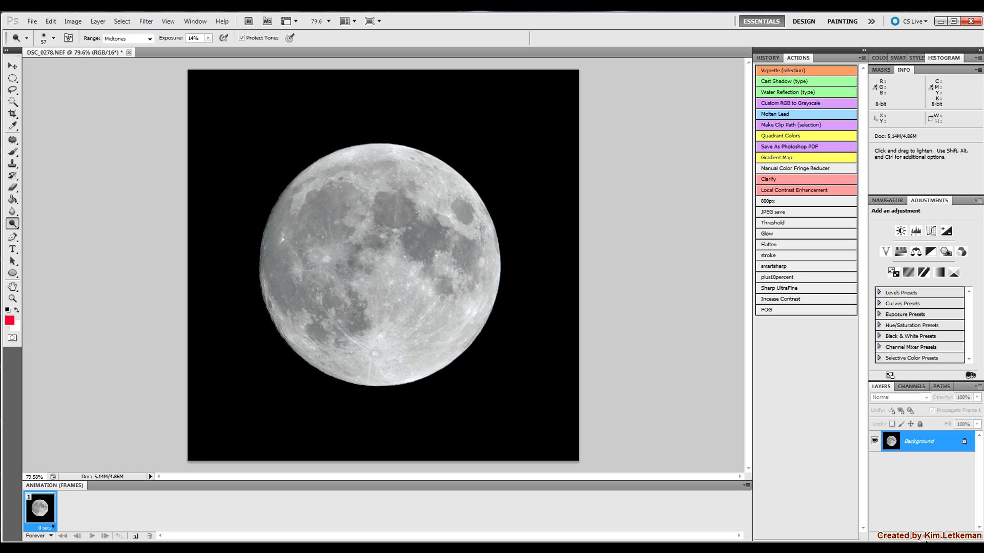
Add a Curves adjustment layer above the flattened moon and activate its on-image adjustment tool.
click(933, 537)
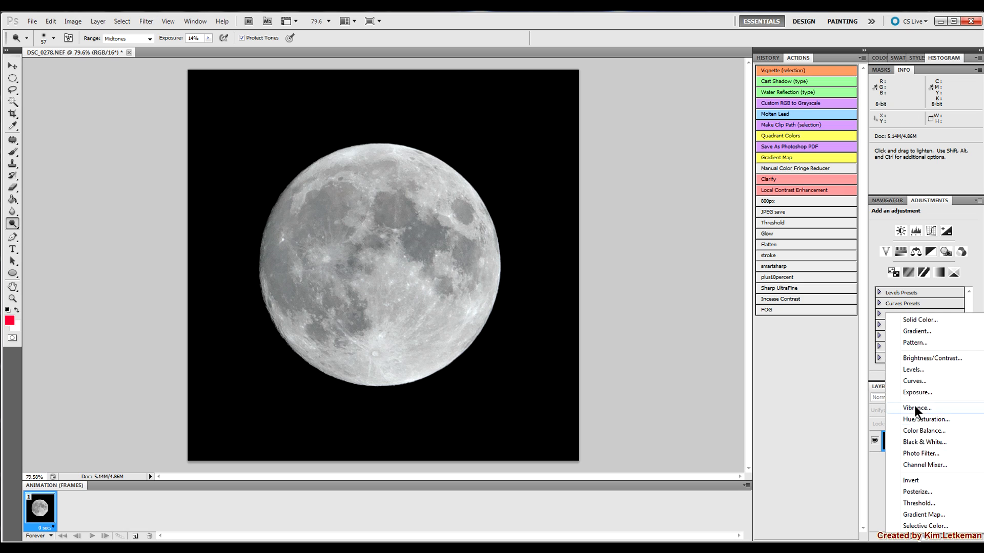
click(911, 383)
click(877, 231)
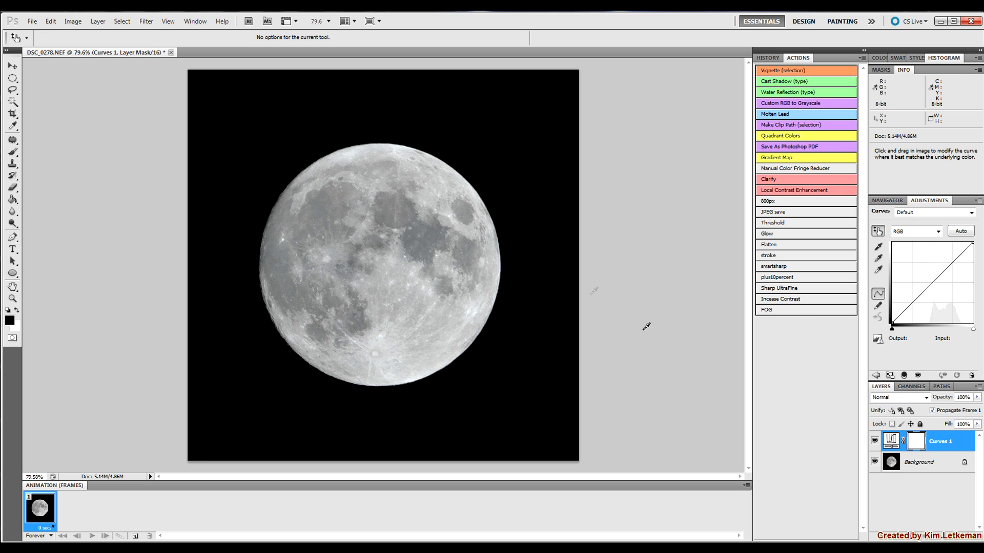
Shape the curve directly on the moon, darkening the dark maria and brightening the light area beside the bright rayed crater.
drag(424, 236, 424, 248)
click(423, 311)
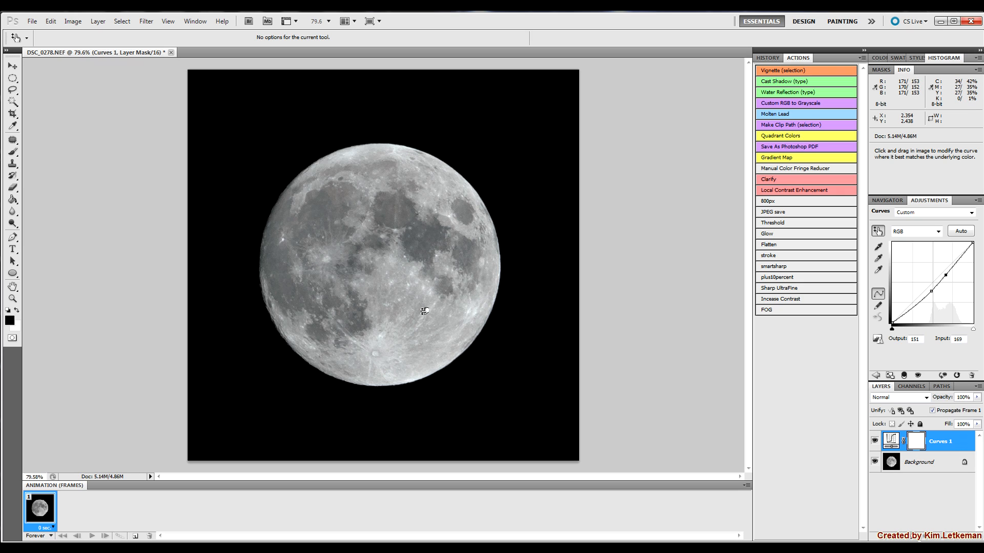
click(389, 350)
drag(390, 350, 389, 346)
click(383, 217)
drag(383, 217, 383, 220)
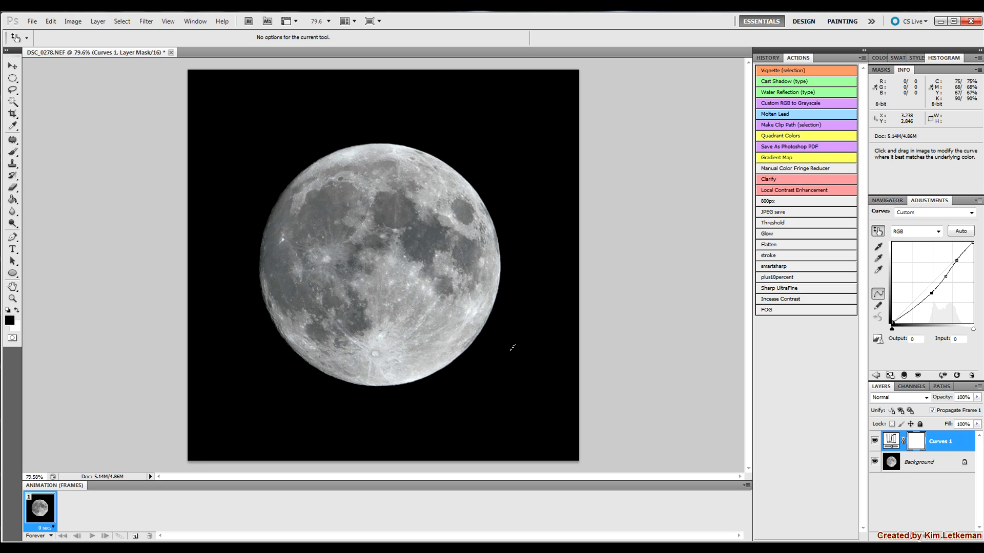
Compare the moon at 100% with and without the Curves adjustment and flatten the image with the Flatten action.
key(ctrl+1)
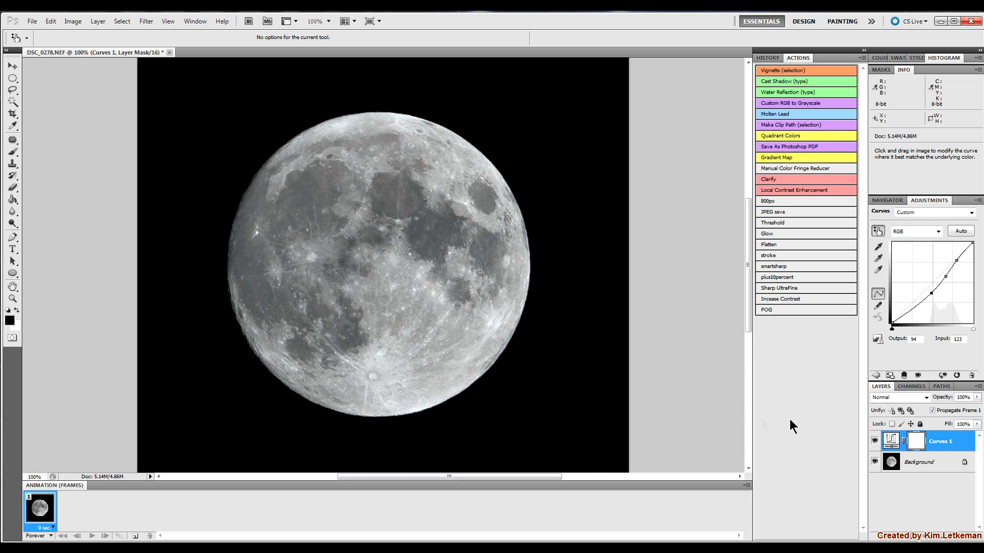
click(875, 442)
click(875, 441)
click(875, 442)
click(875, 441)
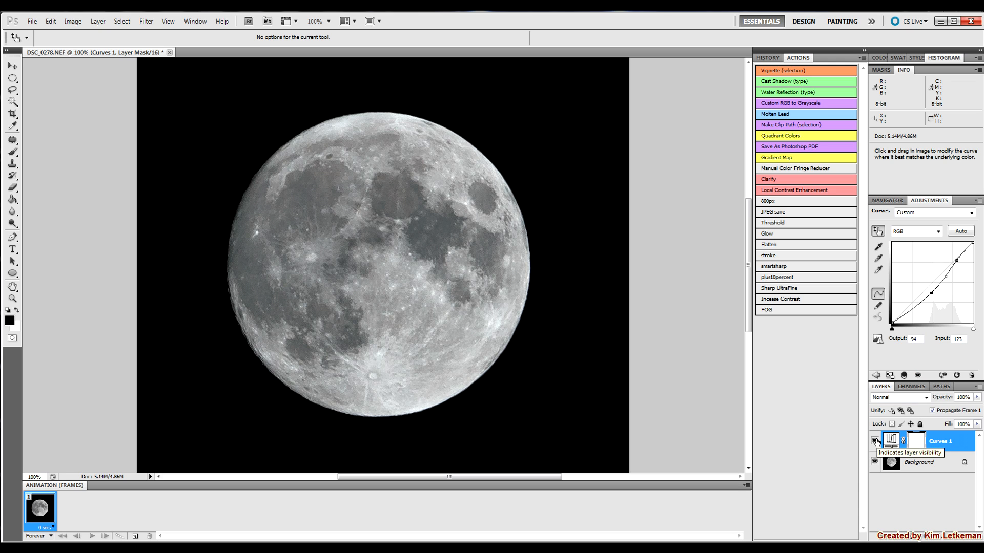
click(875, 441)
click(875, 442)
click(875, 442)
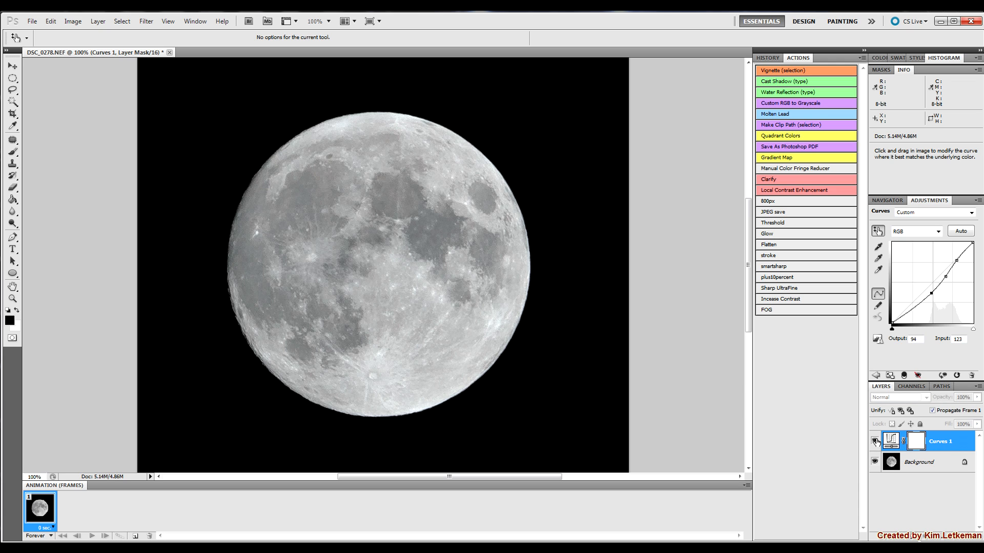
click(875, 441)
click(875, 441)
click(875, 441)
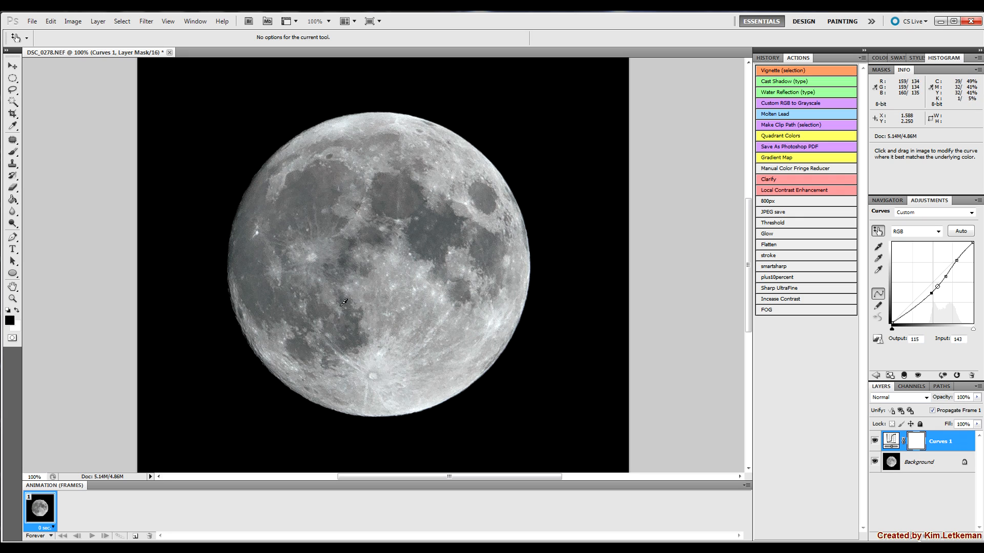
click(776, 244)
Try darkening the moon's maria on a duplicate of the Background layer using the Burn tool with its range set to Midtones.
drag(12, 220, 39, 233)
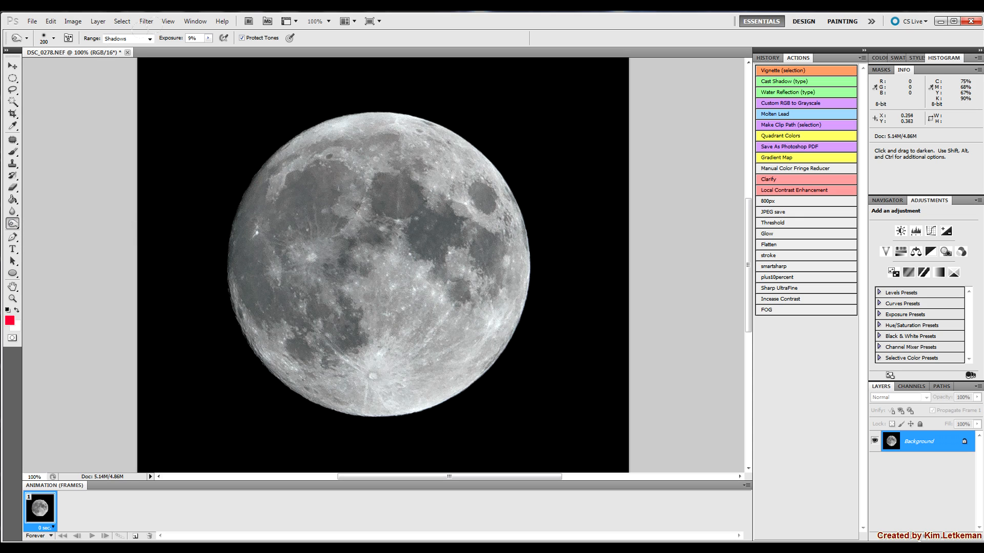
click(148, 40)
click(134, 55)
drag(399, 259, 364, 256)
drag(933, 449, 954, 538)
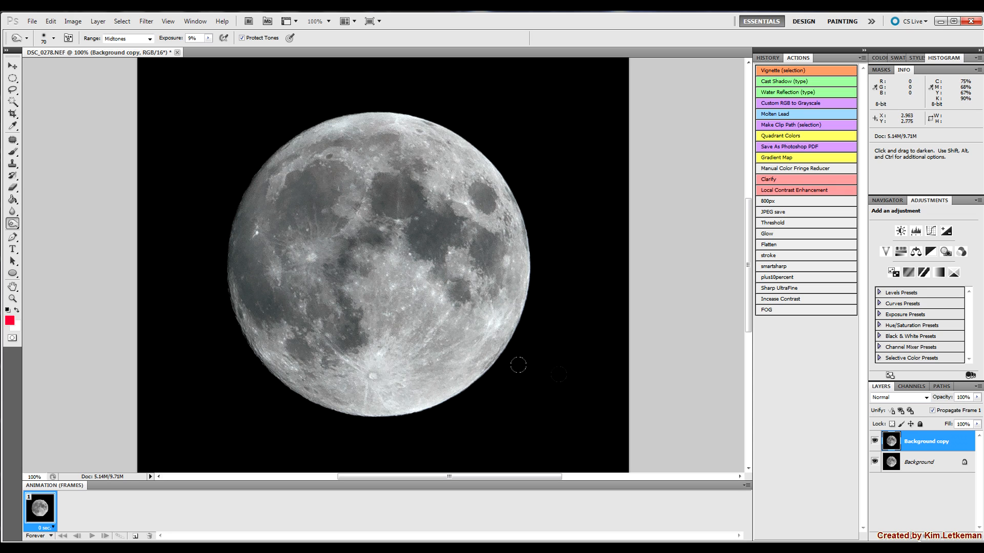
Compare the moon with and without the burned Background copy layer, and delete that copy.
click(873, 442)
click(874, 442)
click(873, 442)
click(873, 443)
click(873, 442)
click(872, 442)
click(873, 442)
click(873, 442)
click(873, 442)
click(873, 442)
click(873, 442)
click(873, 442)
drag(927, 449, 971, 535)
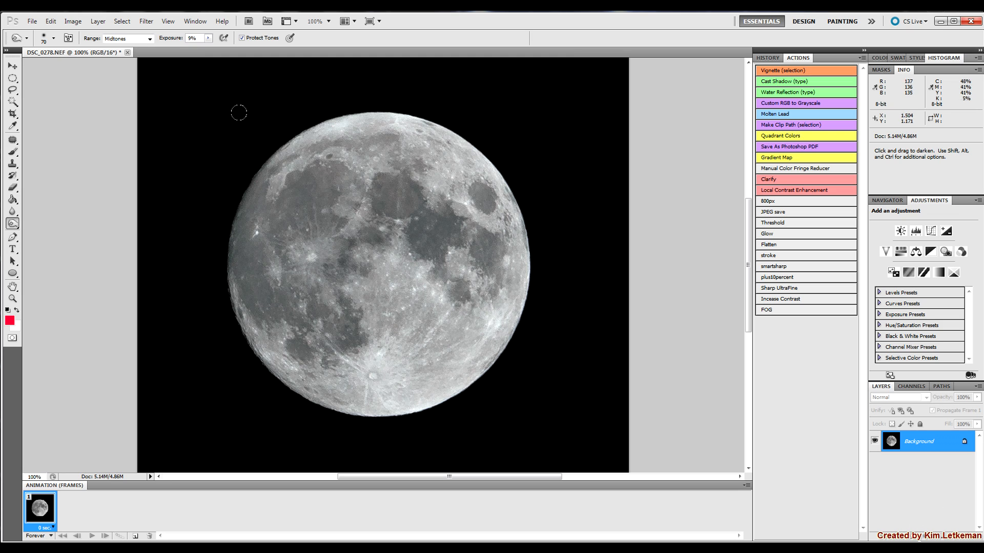
Try the Dramatic preset of Topaz Adjust 4 on the Background layer in a 100% preview, and cancel the filter.
click(144, 23)
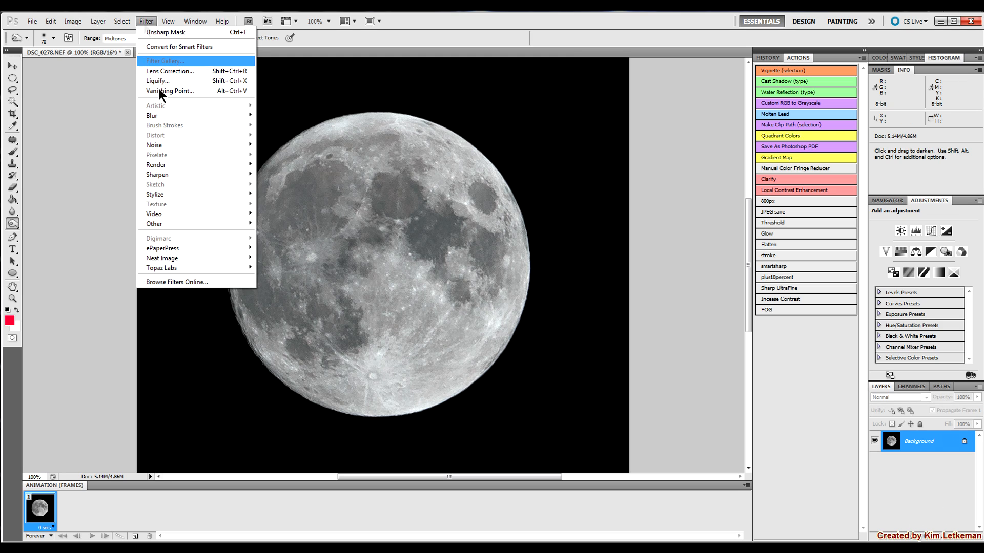
mouse_move(163, 269)
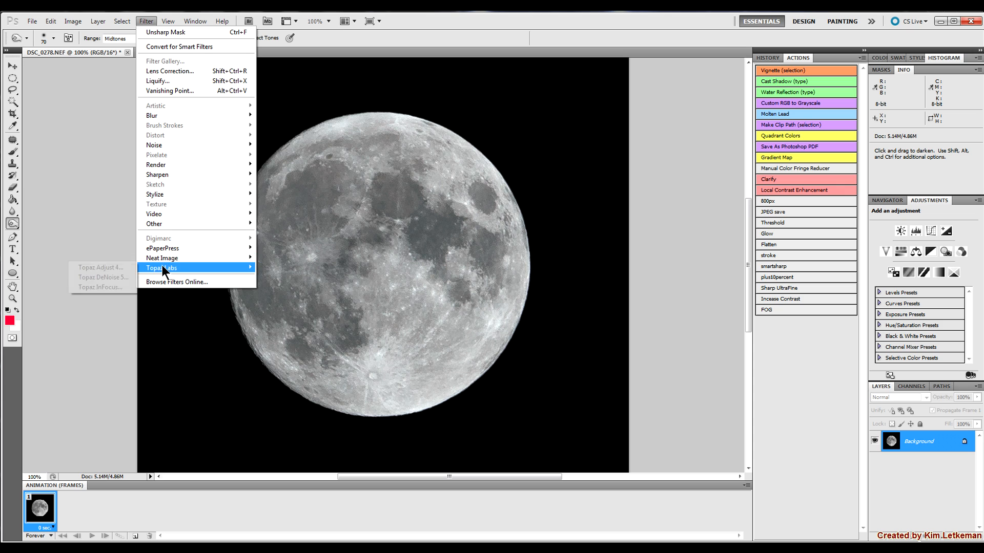
click(118, 267)
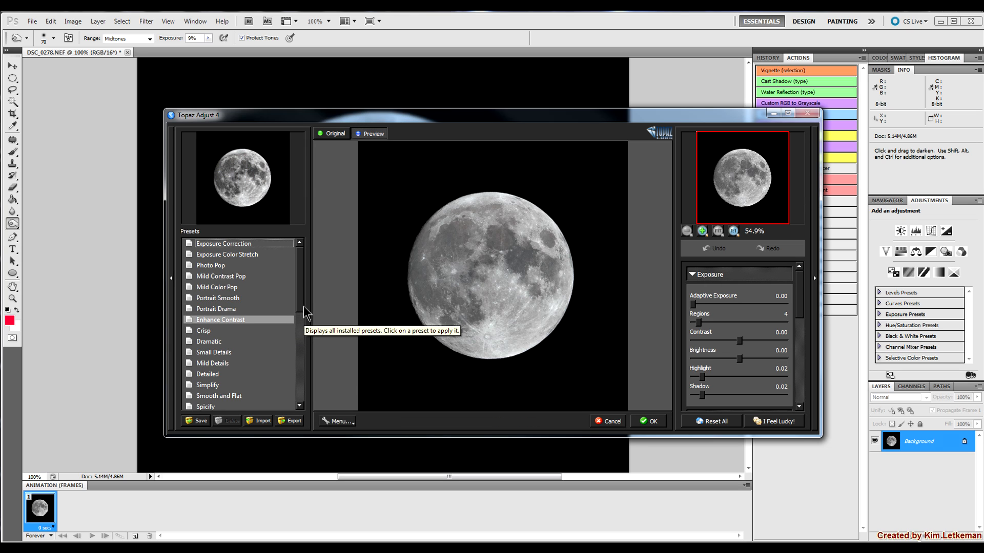
click(733, 231)
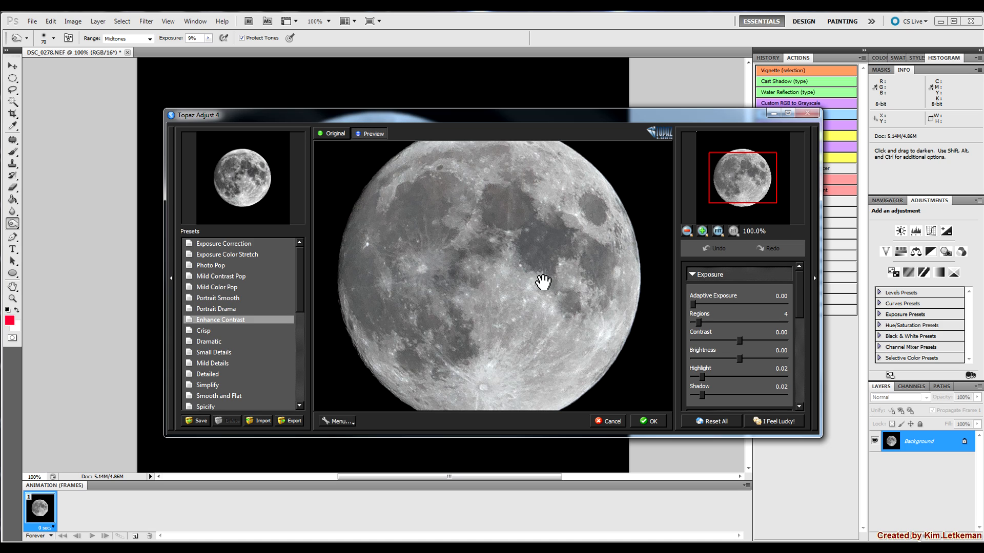
click(210, 343)
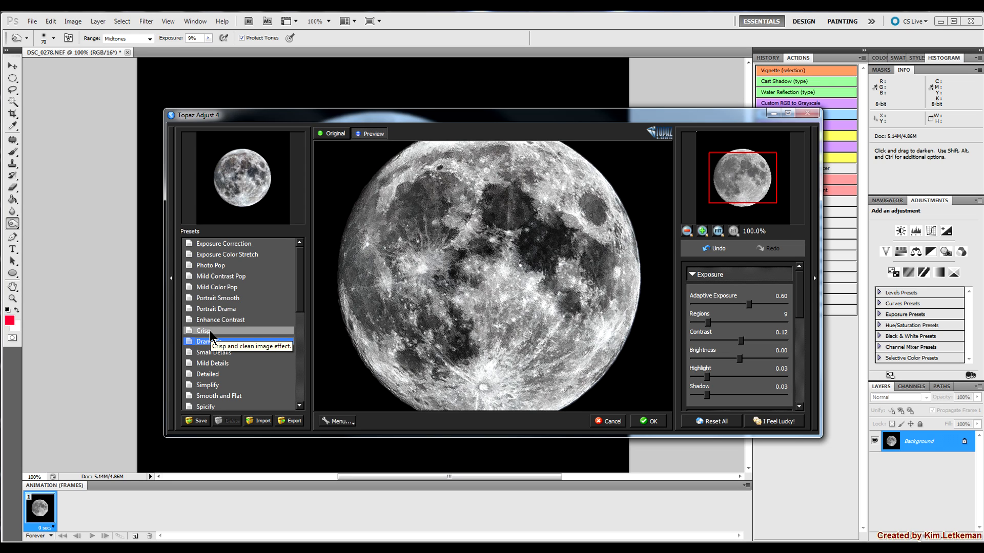
click(609, 422)
Duplicate the Background layer and open the Topaz Adjust 4 filter on the copy.
drag(946, 446, 952, 536)
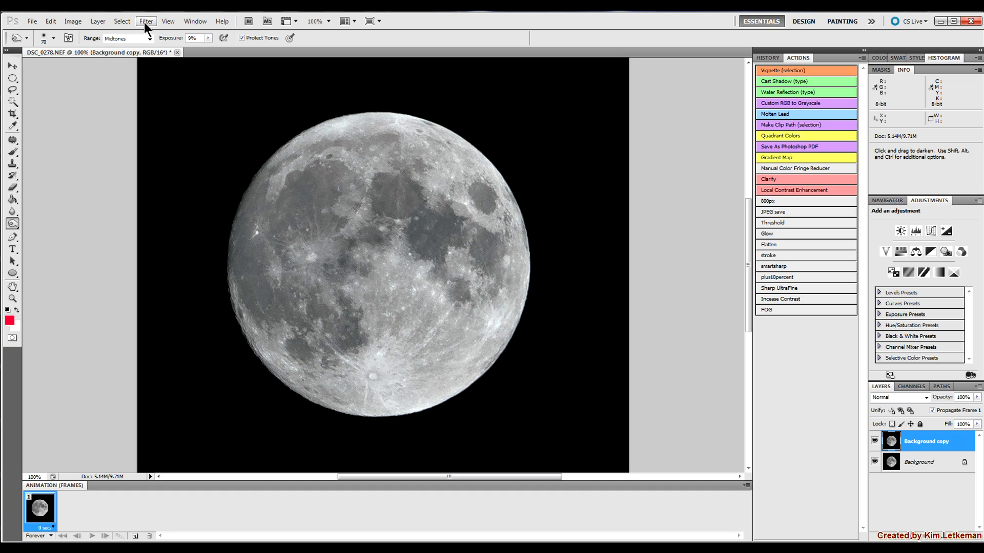
click(144, 22)
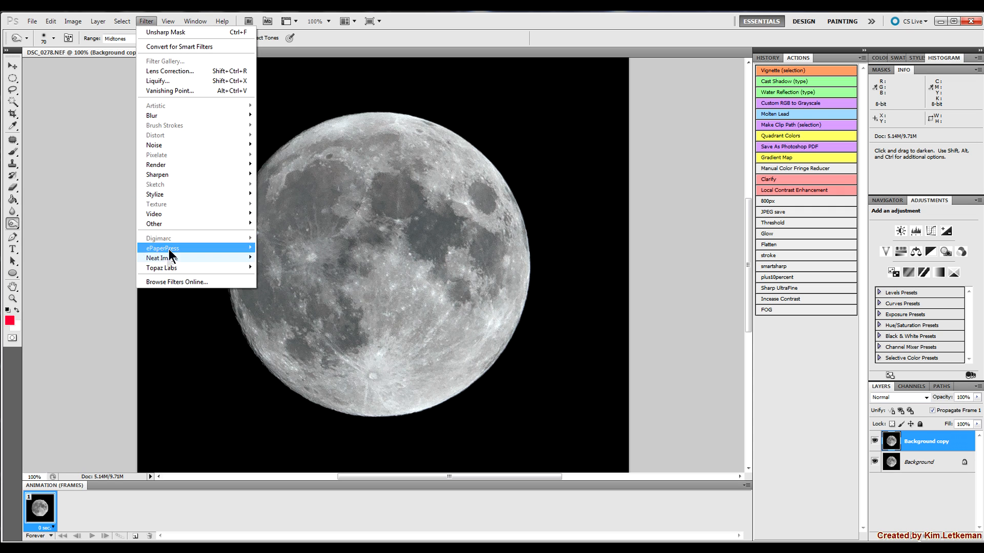
mouse_move(164, 266)
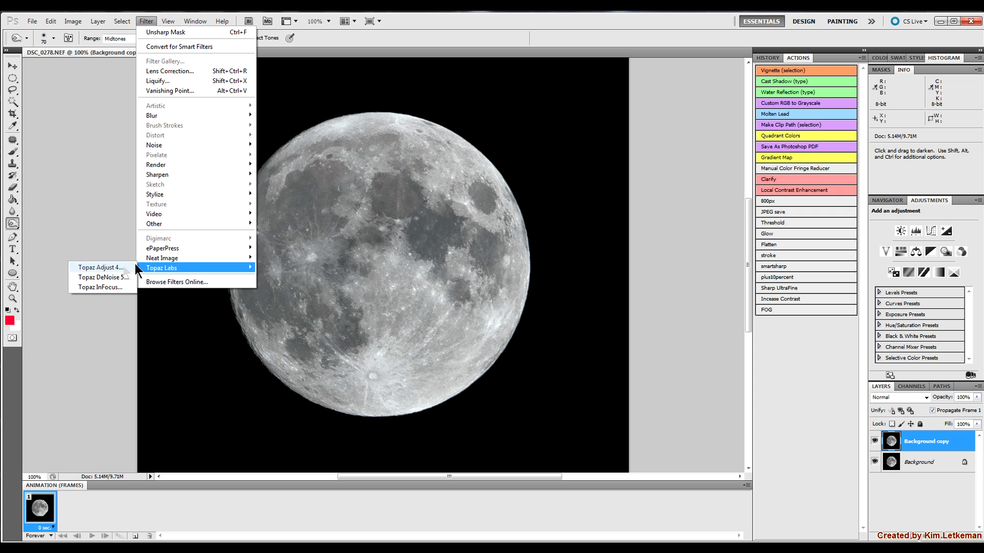
click(109, 265)
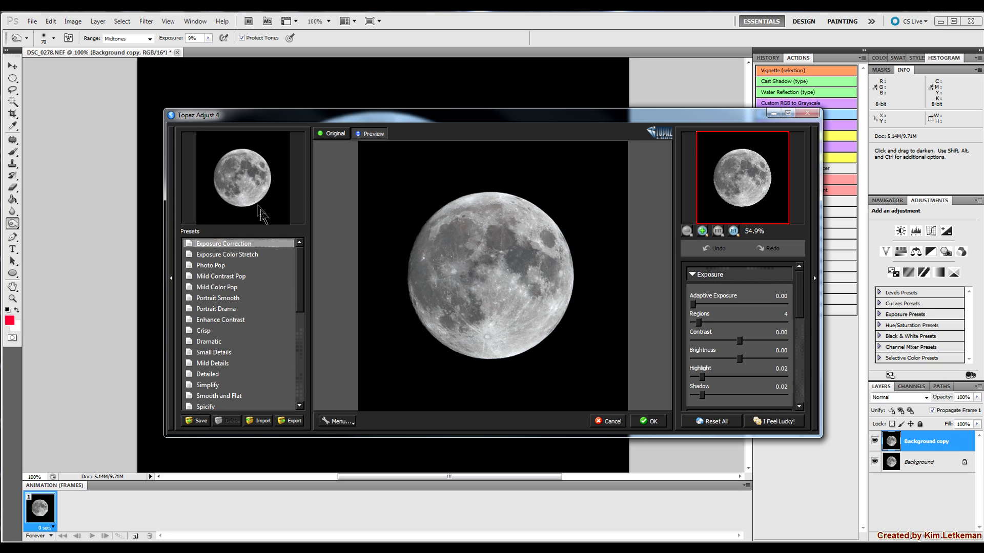
Preview the Spicify, Small Details, Crisp and Dramatic presets, and apply Dramatic to the Background copy.
click(229, 407)
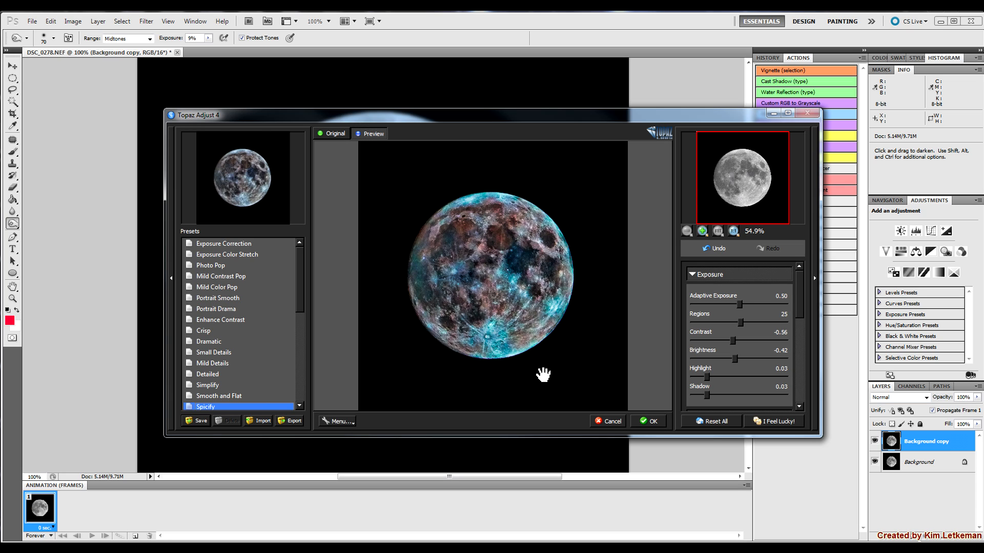
click(208, 352)
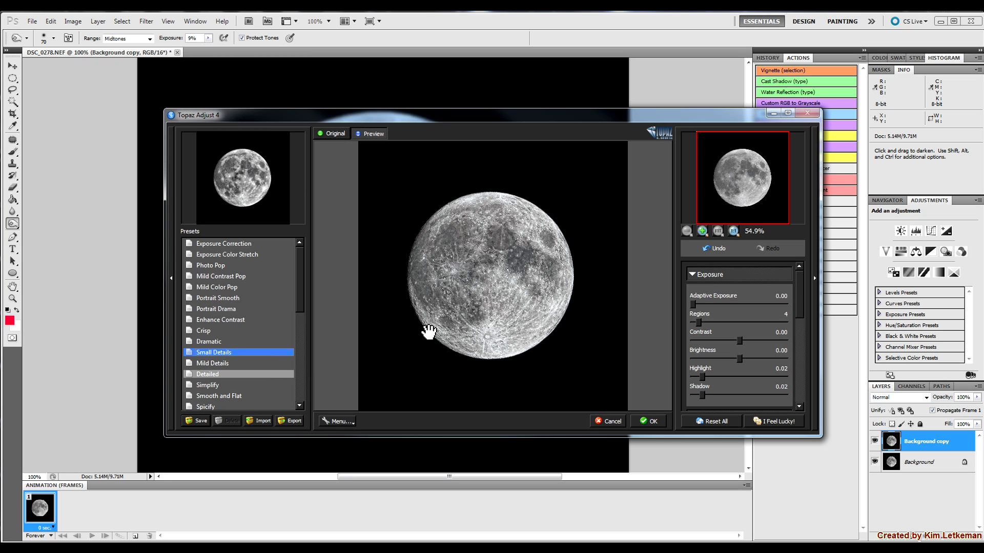
click(212, 342)
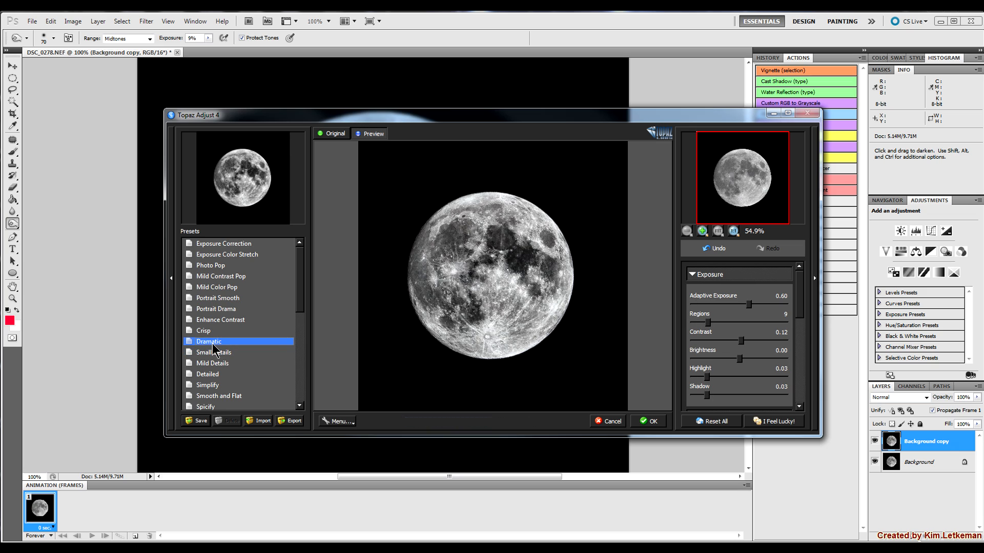
click(208, 333)
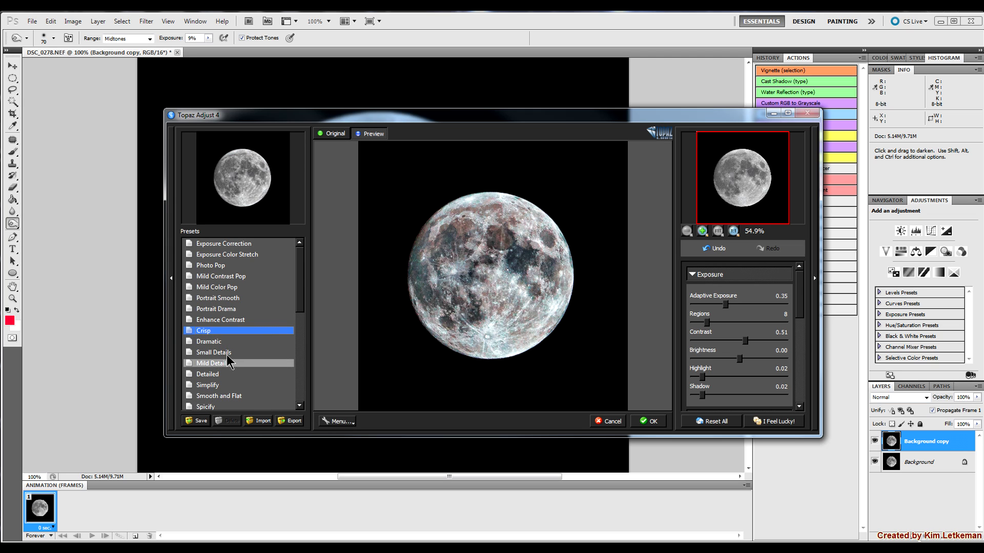
click(219, 342)
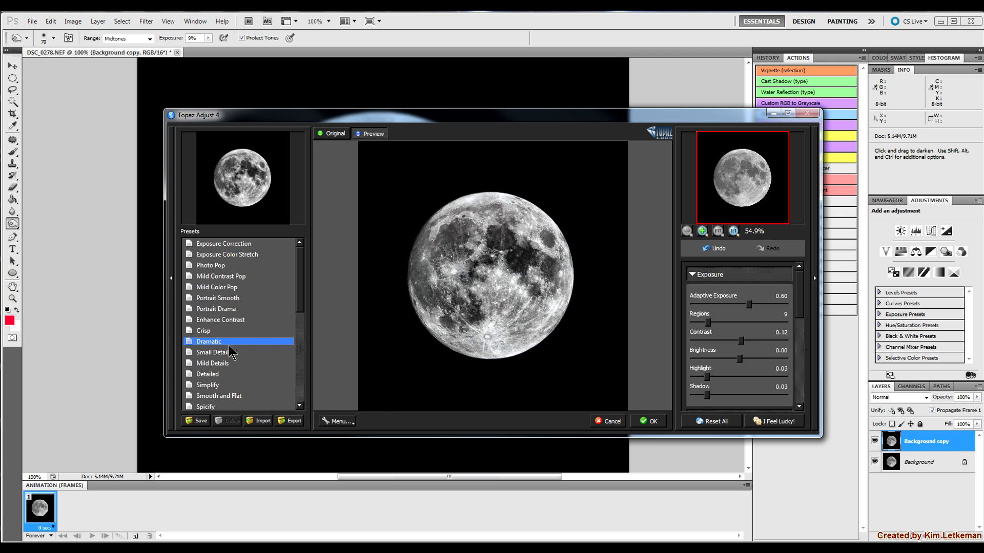
click(653, 424)
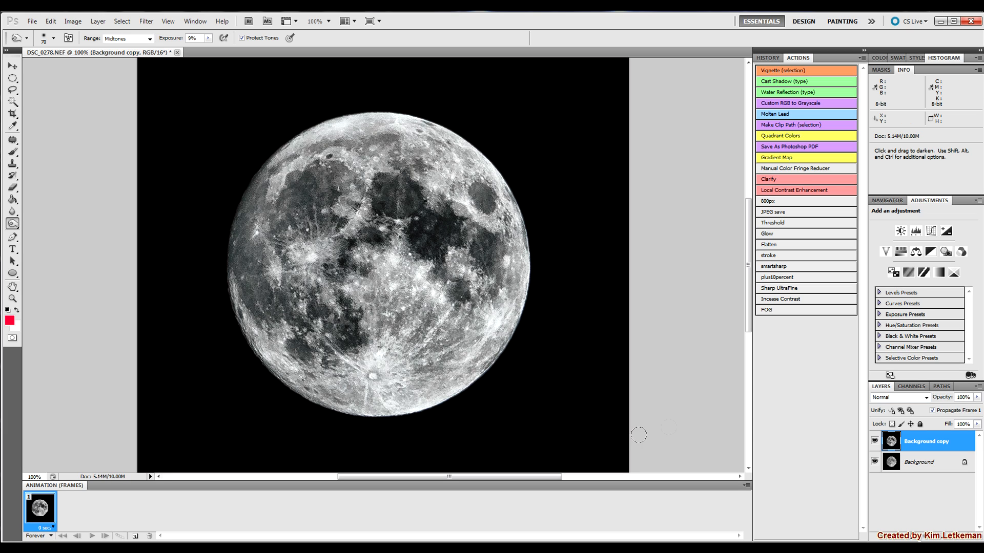
Try blending the filtered Background copy in Normal mode at 39% opacity and in Soft Light at 52%.
drag(977, 397, 924, 408)
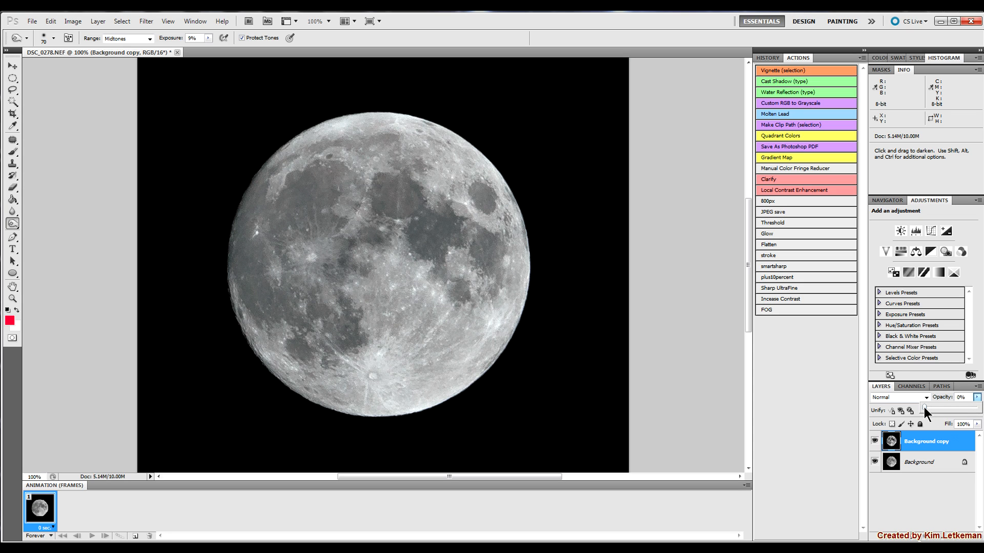
drag(937, 409, 945, 409)
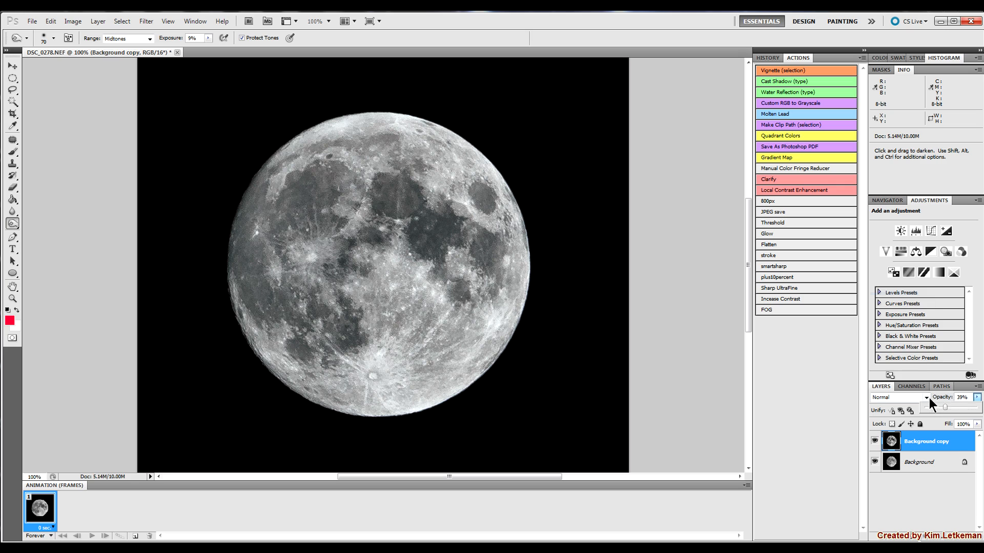
click(928, 398)
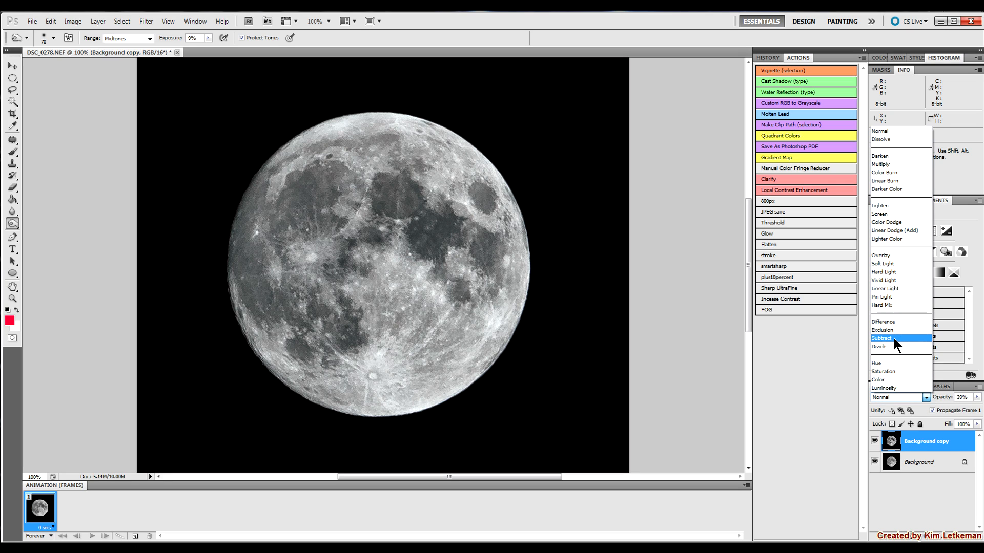
click(887, 263)
drag(977, 398, 945, 410)
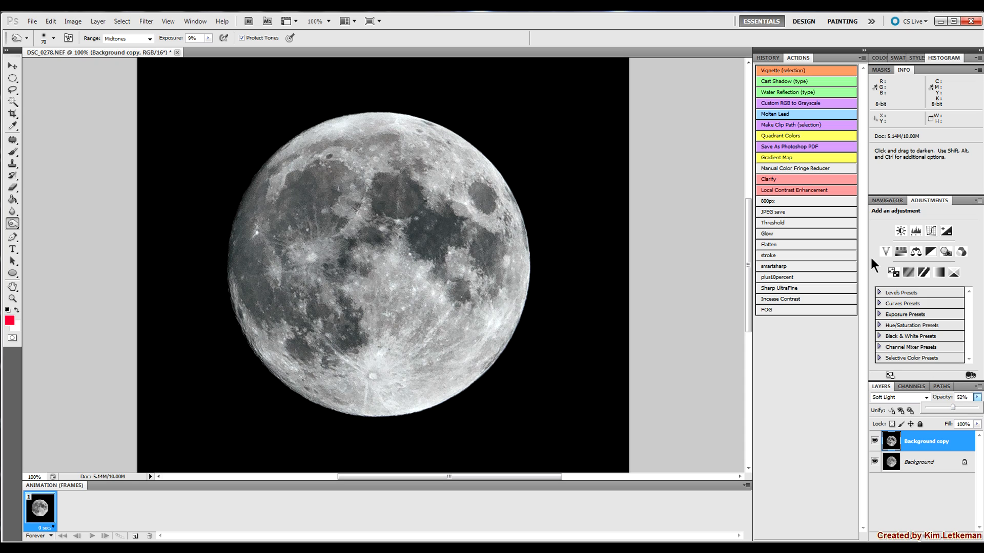
Try the Hard Light blend mode on the Background copy and lower its opacity to 39%.
click(927, 399)
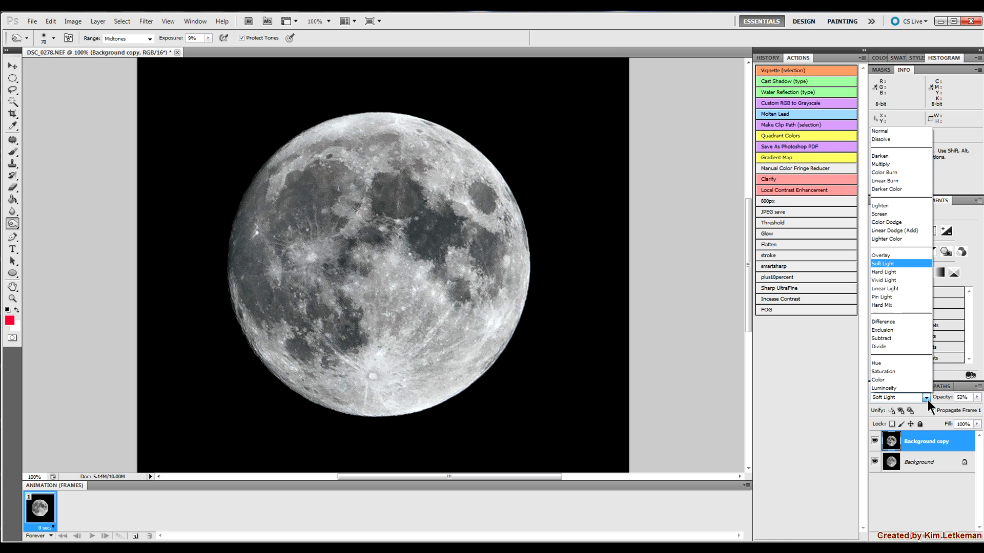
click(885, 272)
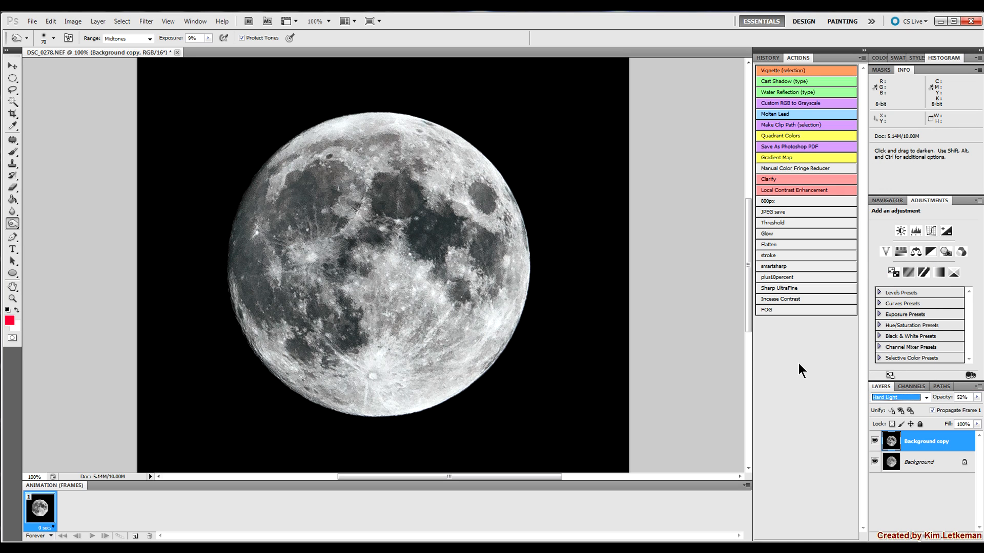
click(976, 397)
drag(943, 407, 926, 408)
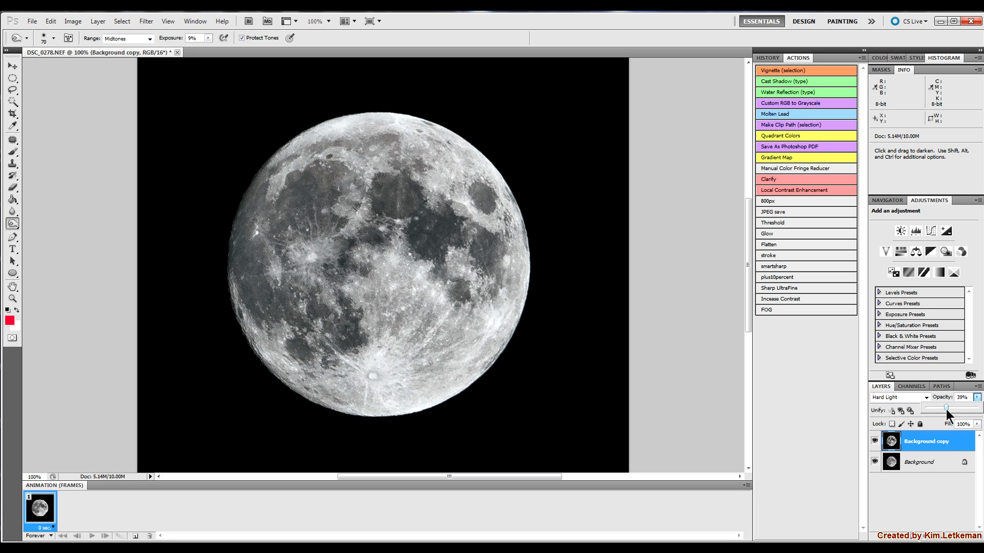
Set the Background copy's blend mode to Soft Light and its opacity to 75%.
click(911, 397)
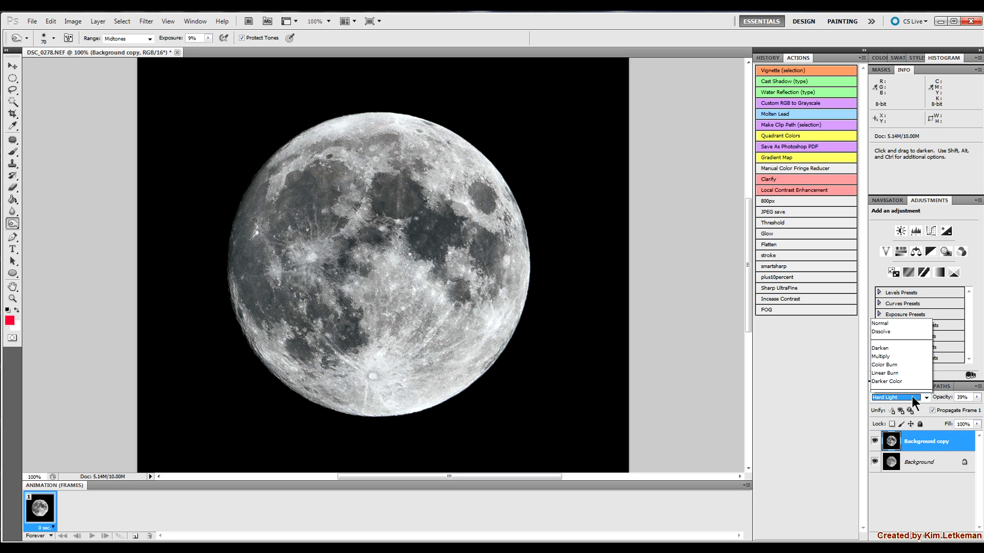
click(890, 262)
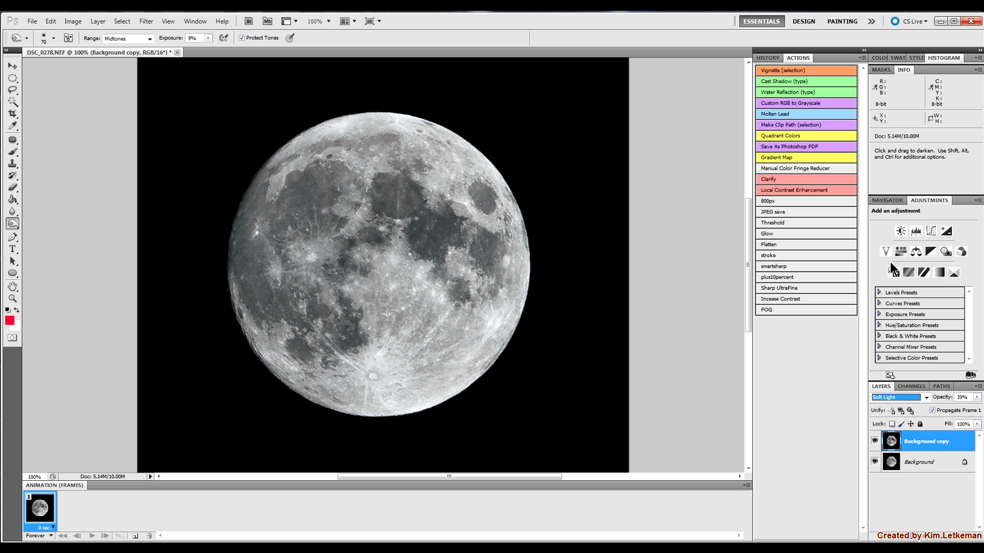
click(926, 398)
click(977, 398)
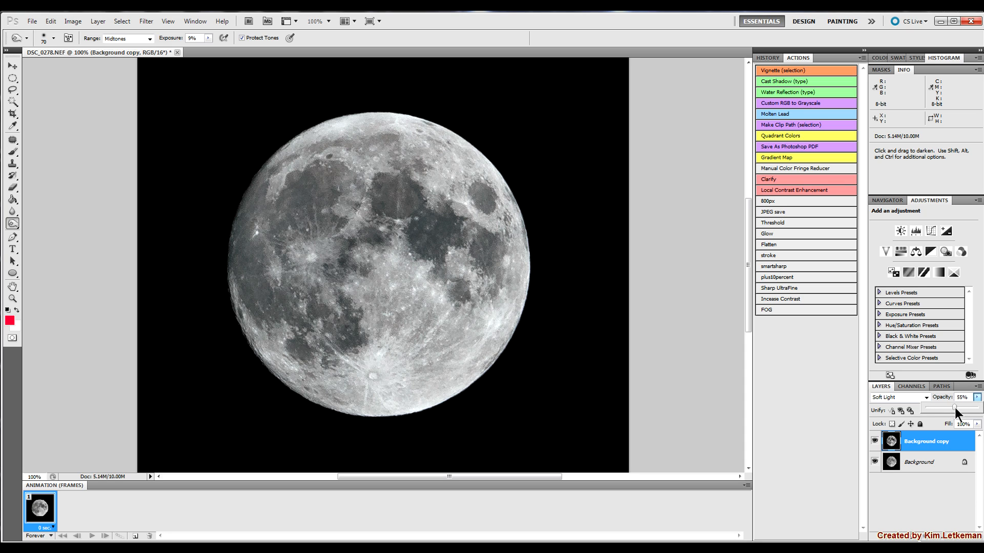
drag(962, 409, 966, 409)
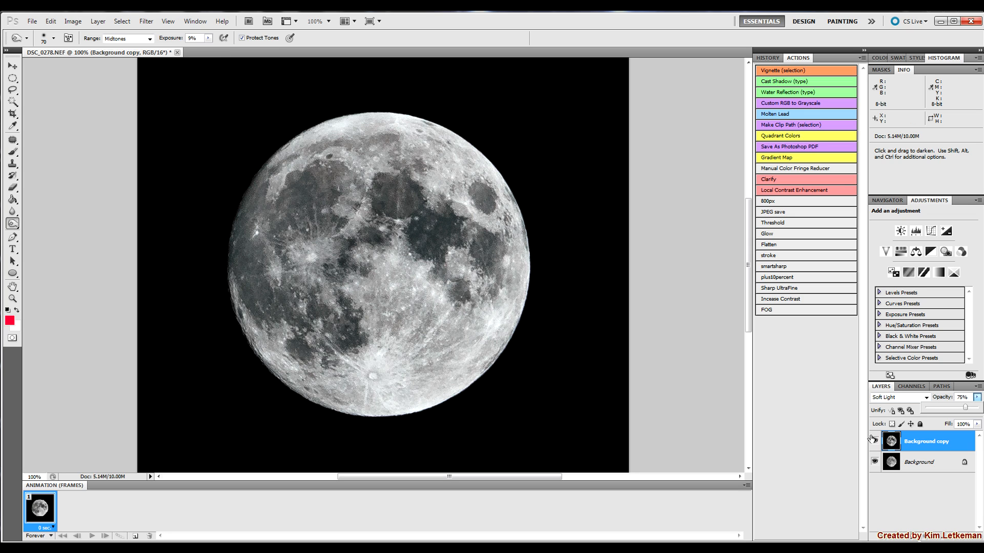
Compare the moon with the Background copy hidden and shown, and inspect its surface detail up close.
click(875, 441)
click(875, 441)
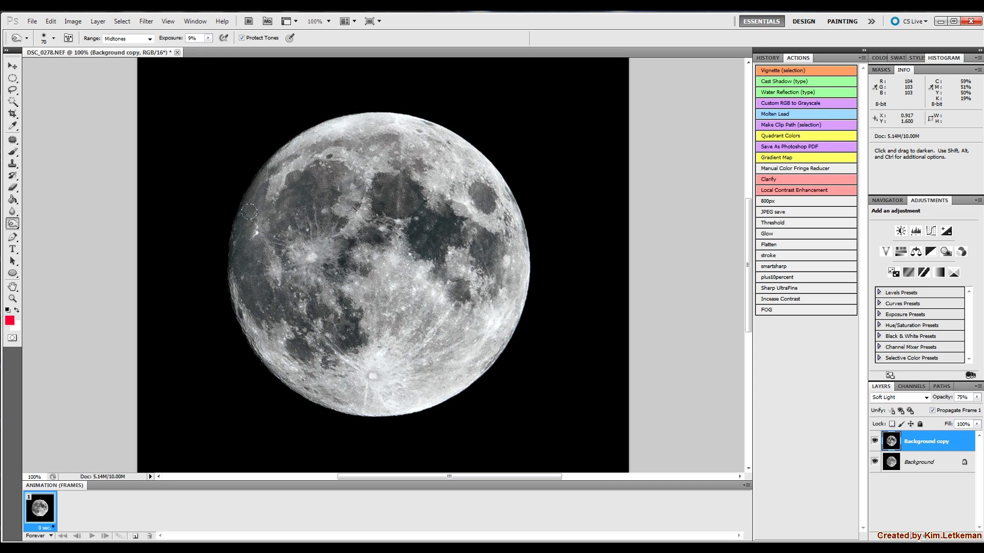
scroll(246, 191, up, 1)
scroll(210, 178, up, 2)
scroll(209, 183, down, 3)
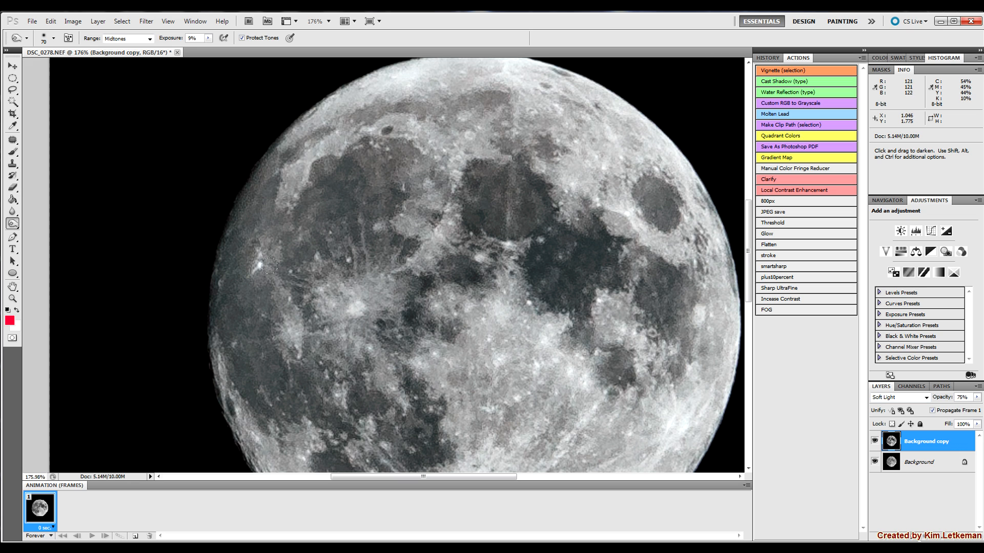
scroll(350, 288, down, 1)
scroll(350, 289, down, 6)
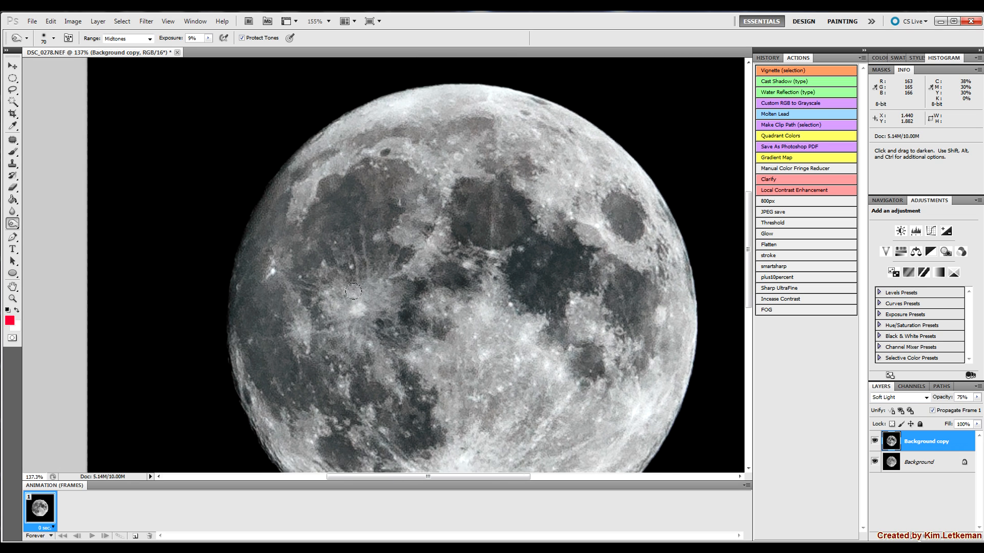
scroll(375, 336, up, 5)
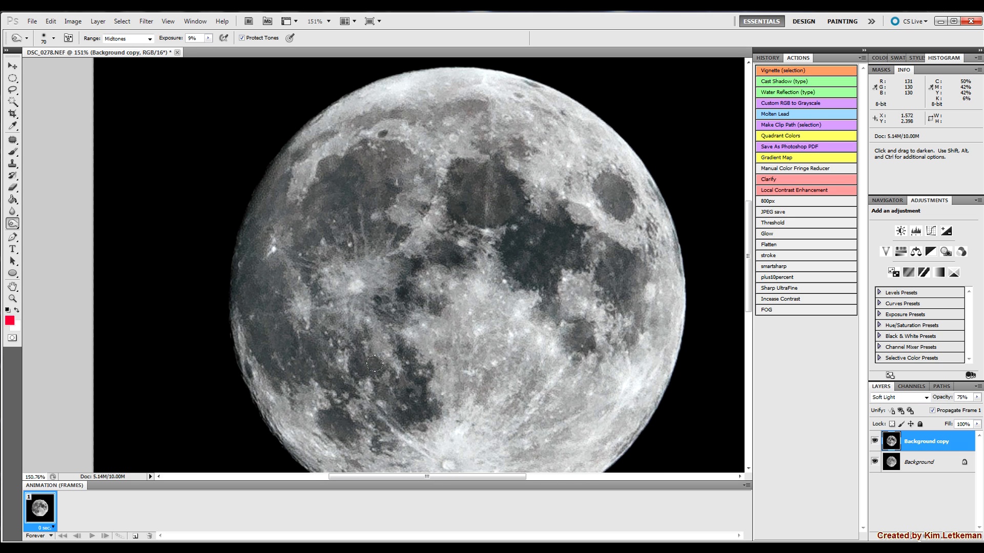
key(ctrl+1)
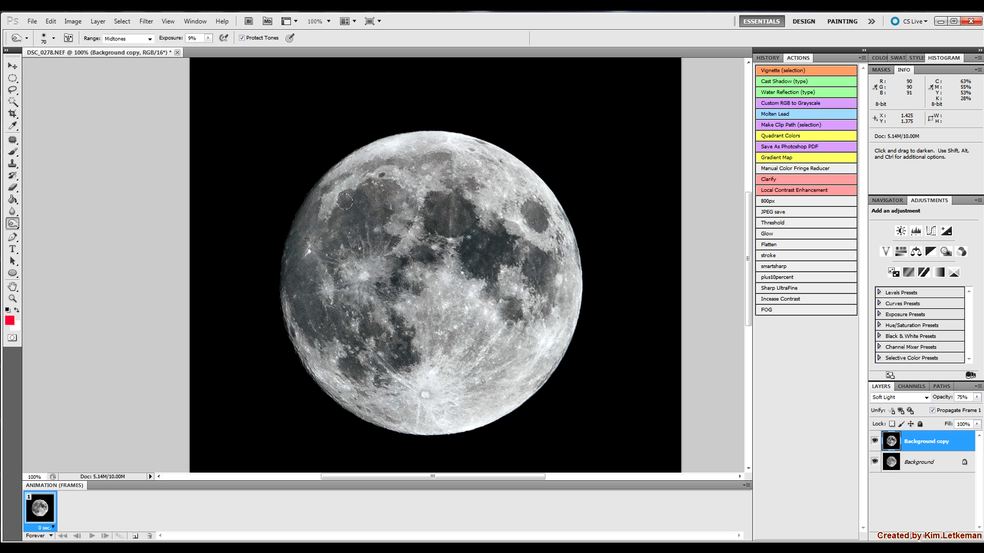
Examine the noise in the moon's dark areas and left edge with and without the Background copy.
click(875, 442)
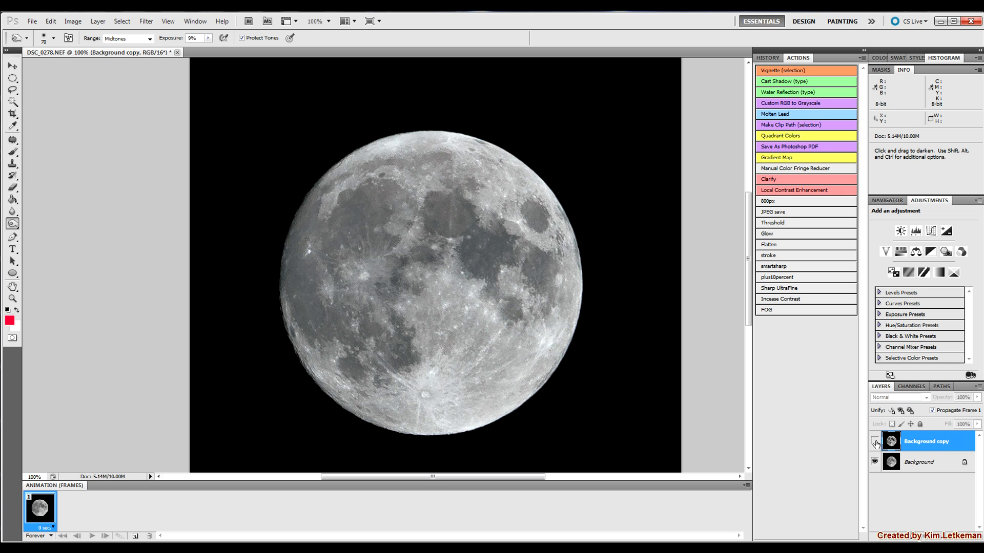
scroll(281, 184, up, 7)
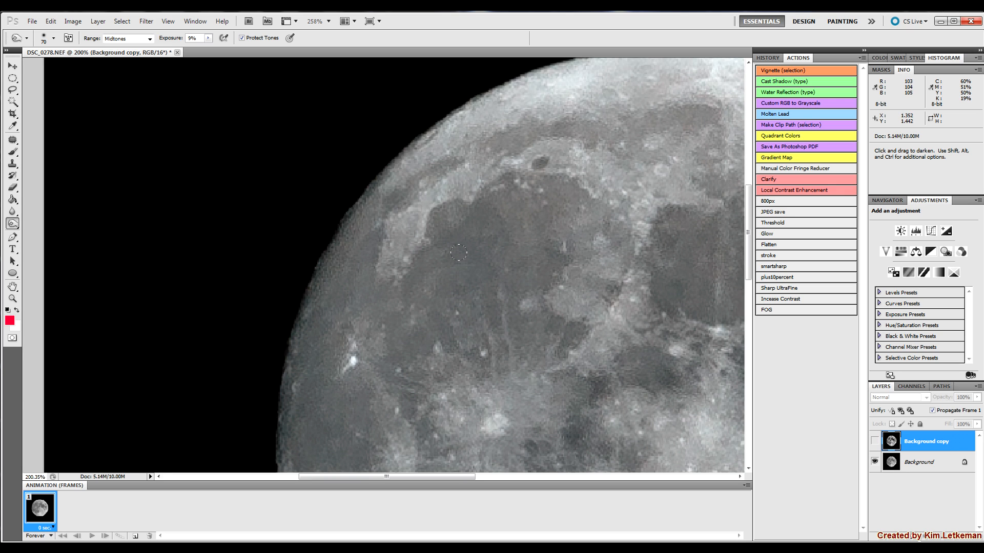
scroll(461, 255, down, 2)
scroll(461, 256, down, 2)
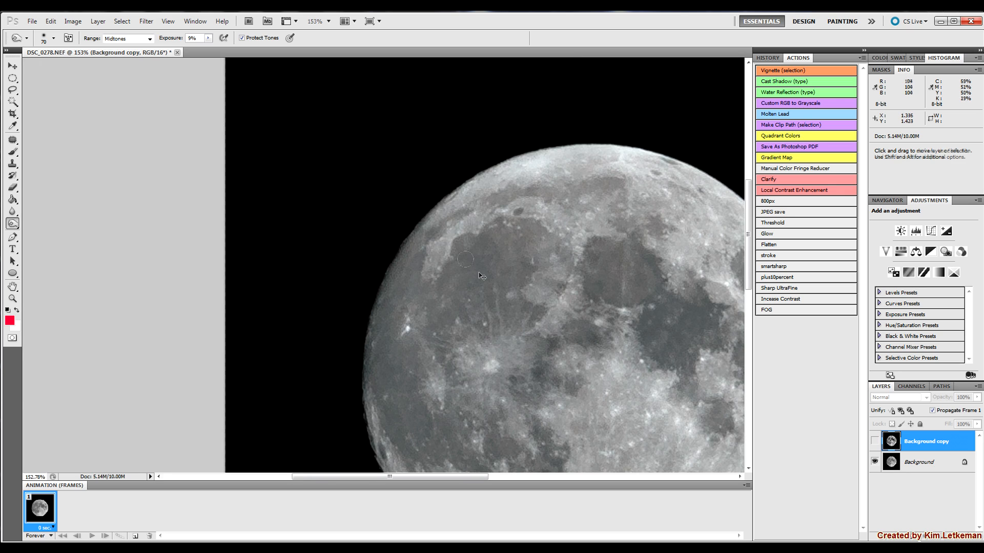
click(874, 441)
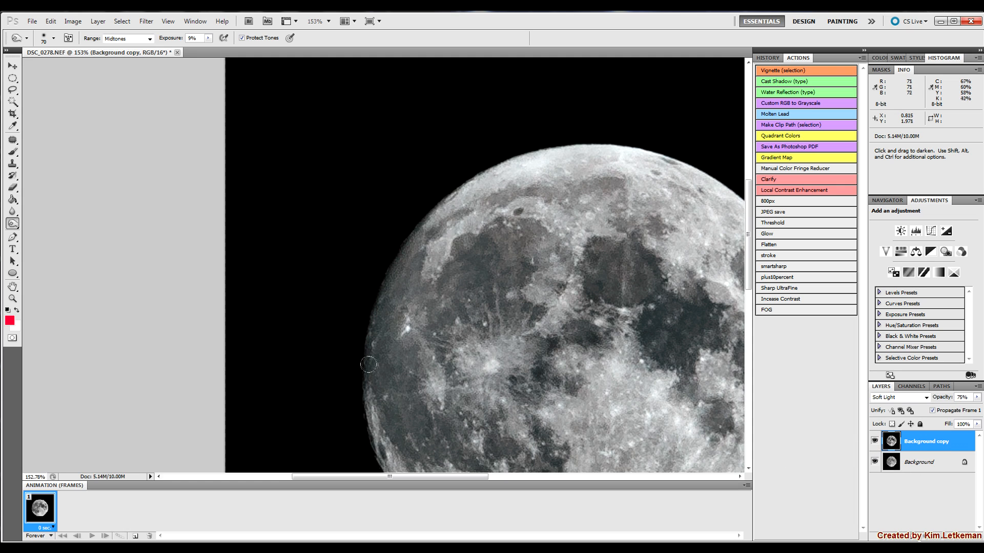
scroll(451, 295, up, 4)
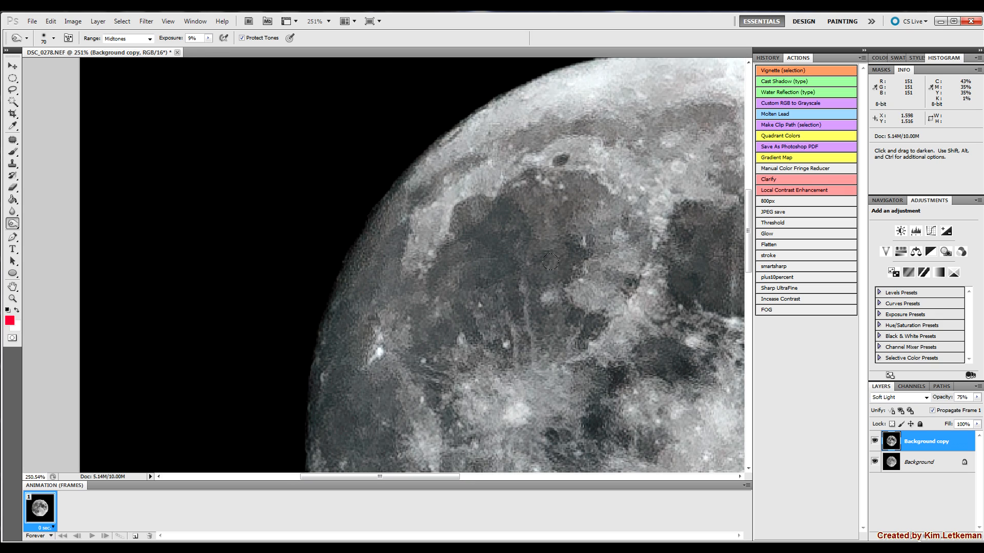
scroll(573, 285, up, 3)
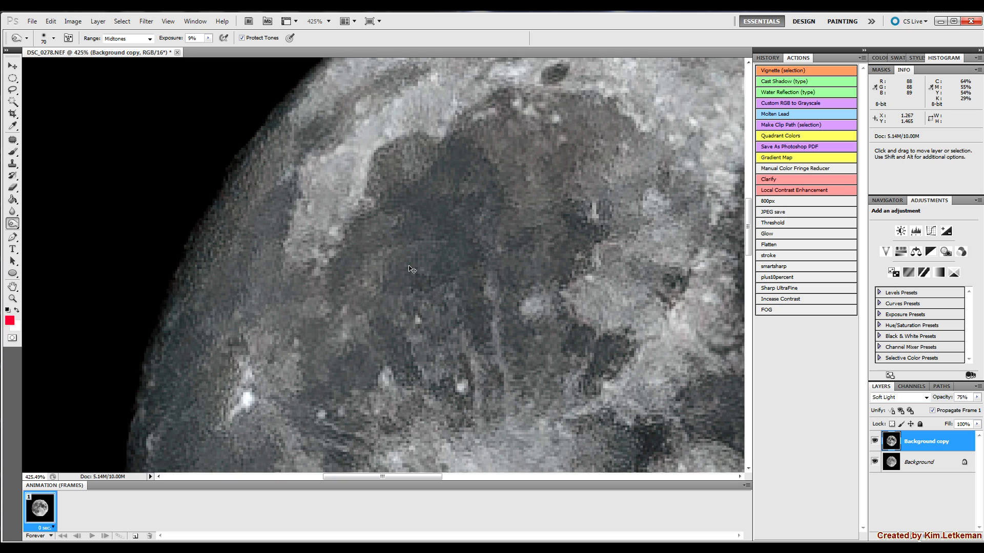
scroll(410, 269, down, 3)
scroll(412, 269, down, 3)
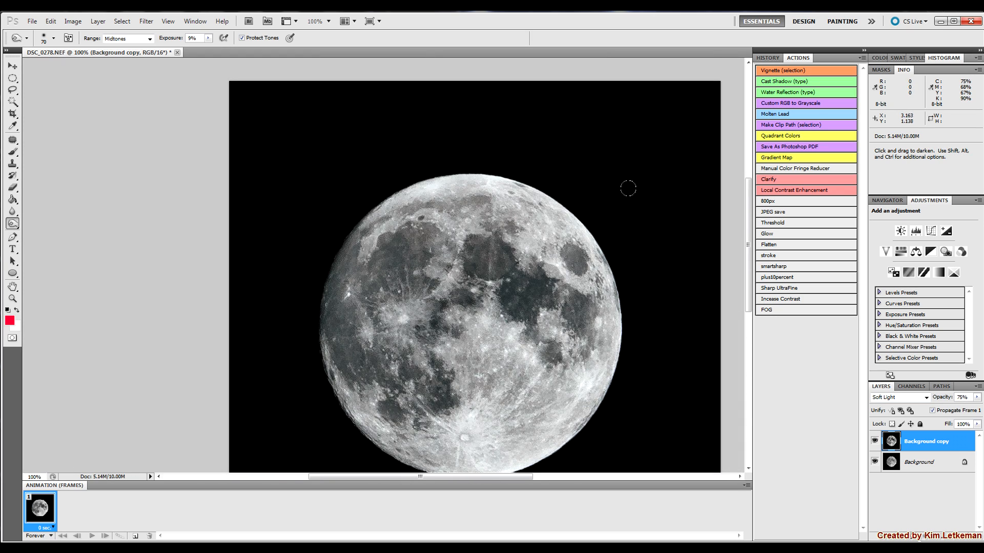
drag(634, 182, 556, 127)
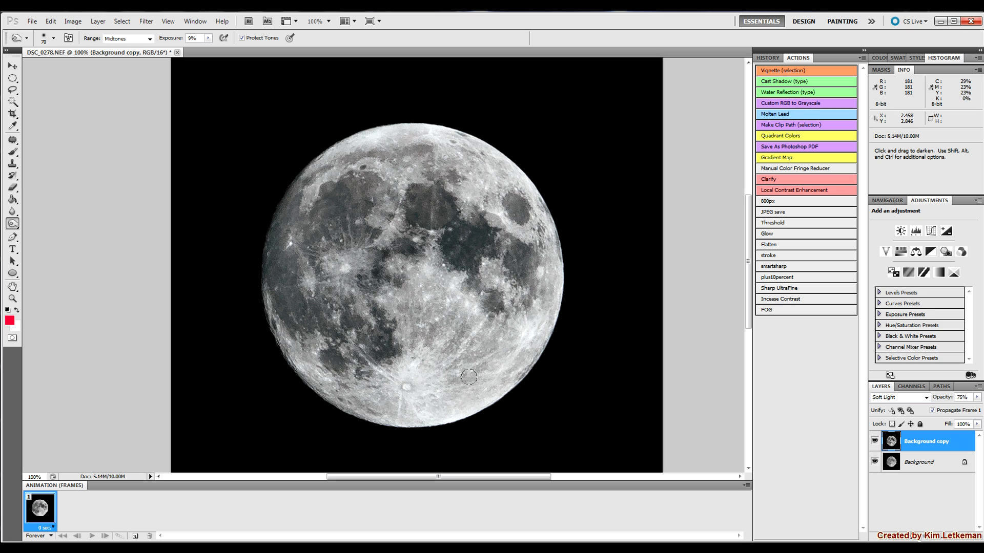
click(874, 441)
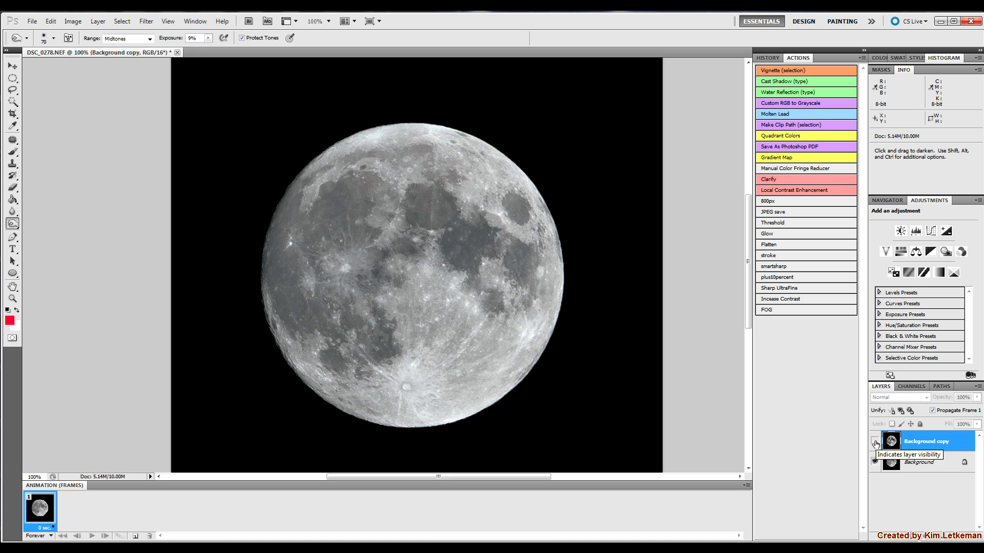
click(874, 441)
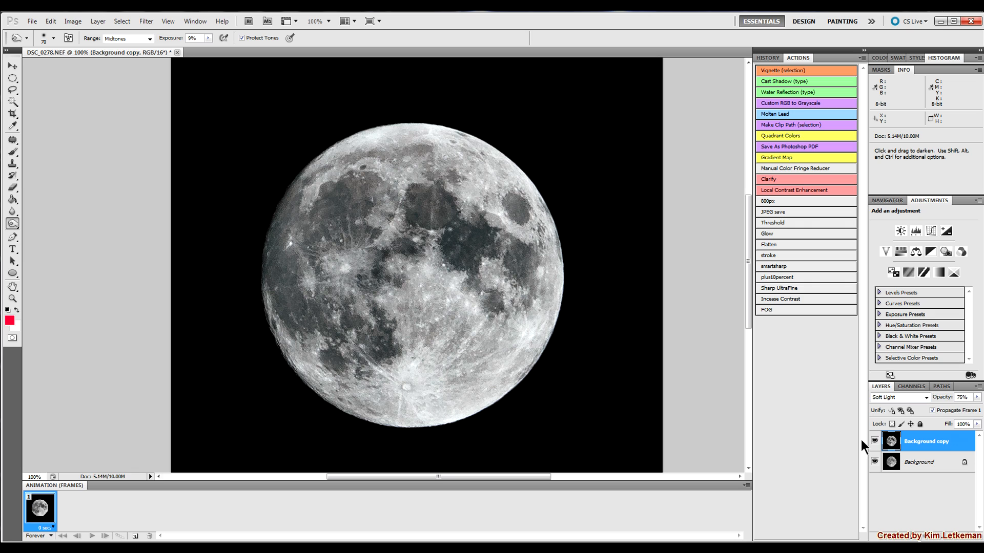
Blend the Background copy in Luminosity mode at 23% opacity and flatten the image.
click(977, 397)
click(924, 407)
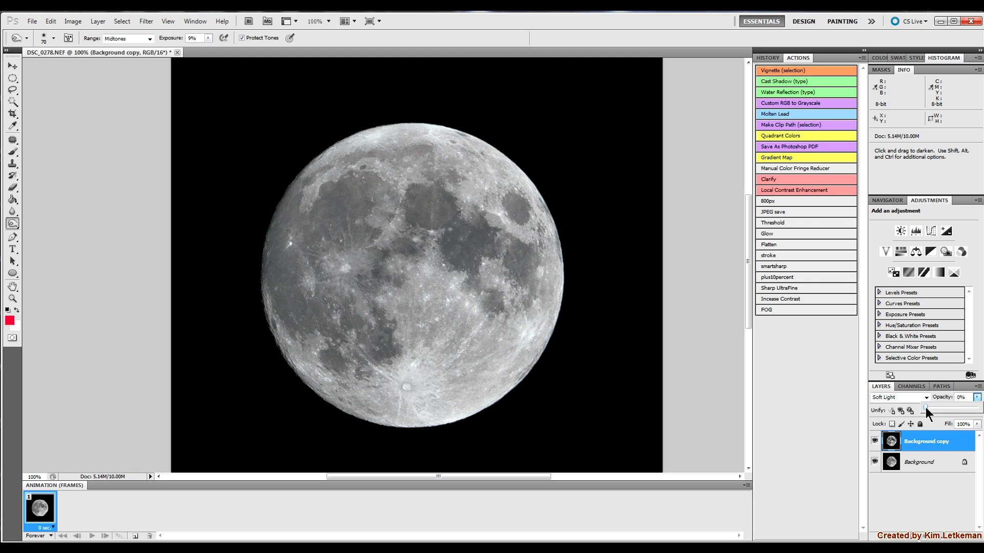
click(919, 397)
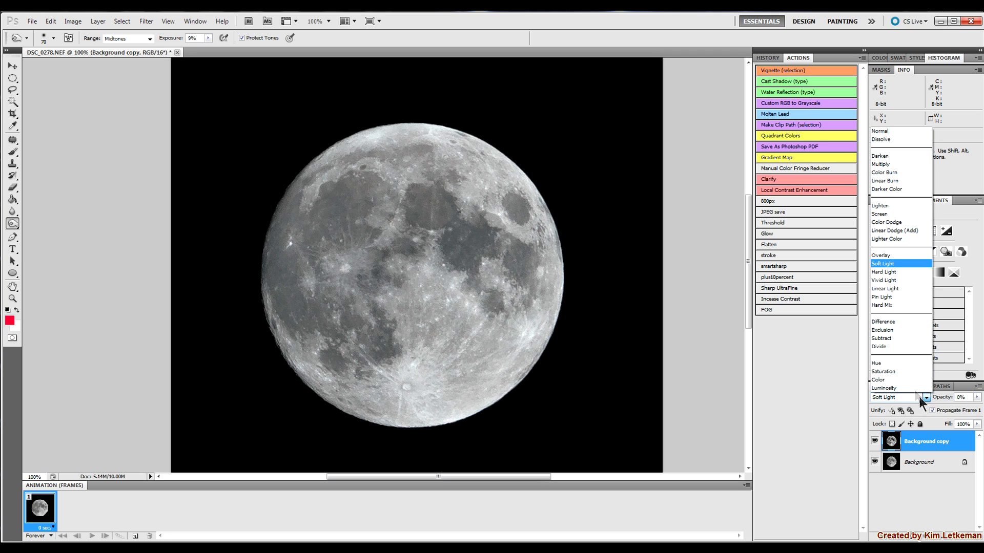
click(903, 388)
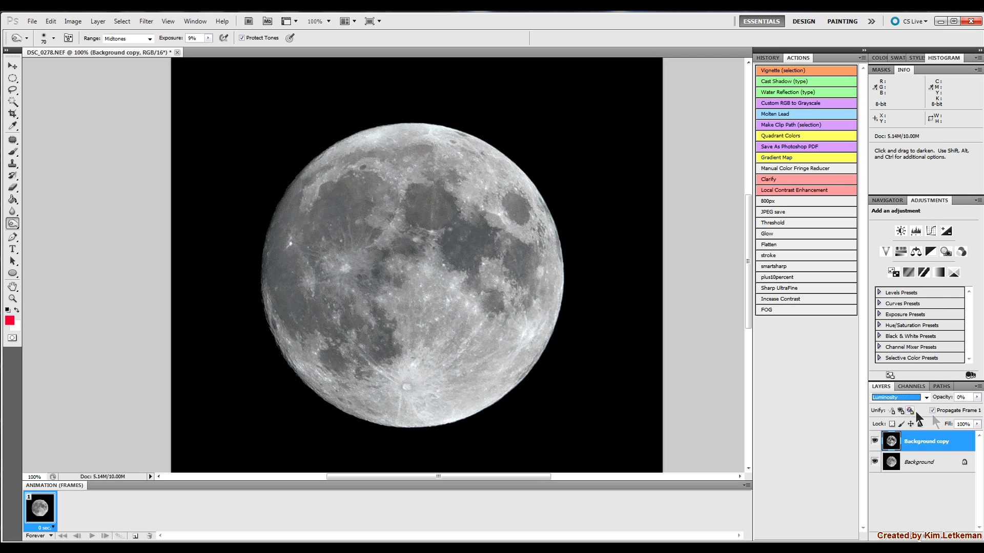
click(976, 397)
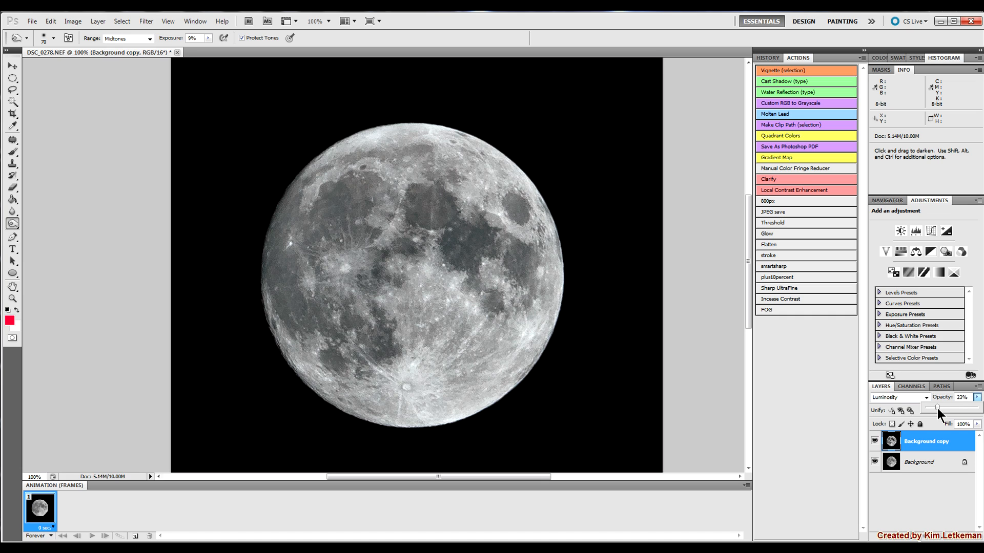
drag(938, 411, 938, 412)
click(777, 245)
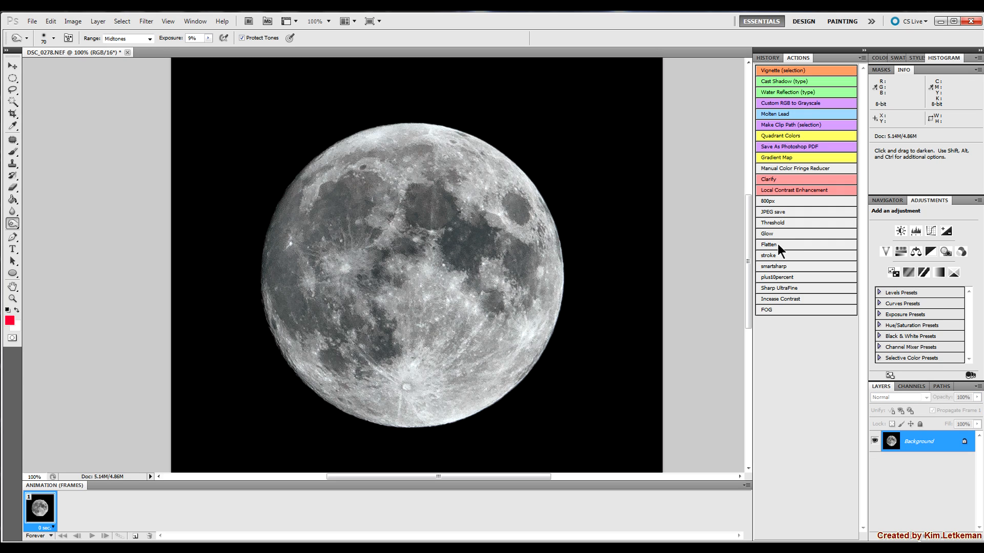
Start Topaz DeNoise 5 on the flattened image, reset all its settings and set Overall Strength to 0.19.
click(146, 21)
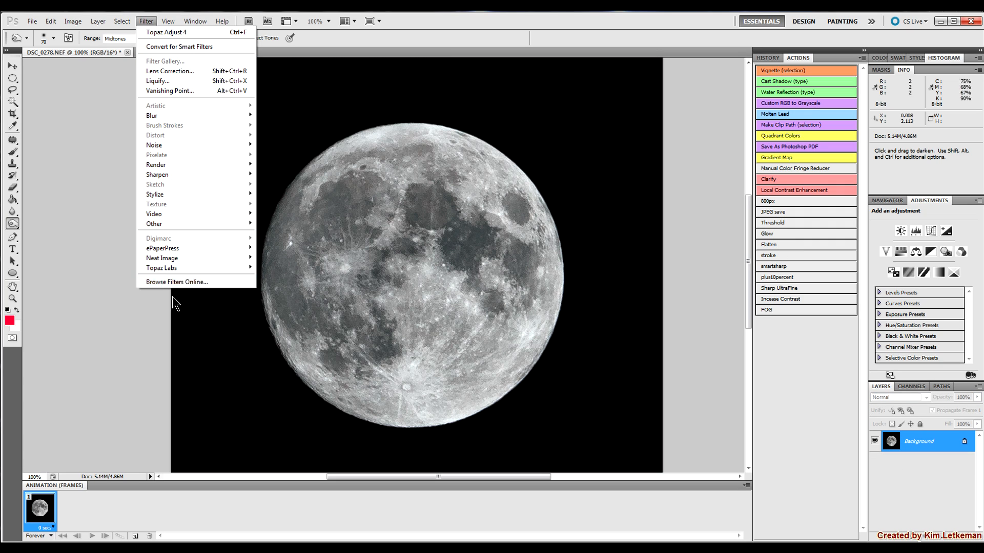
mouse_move(154, 267)
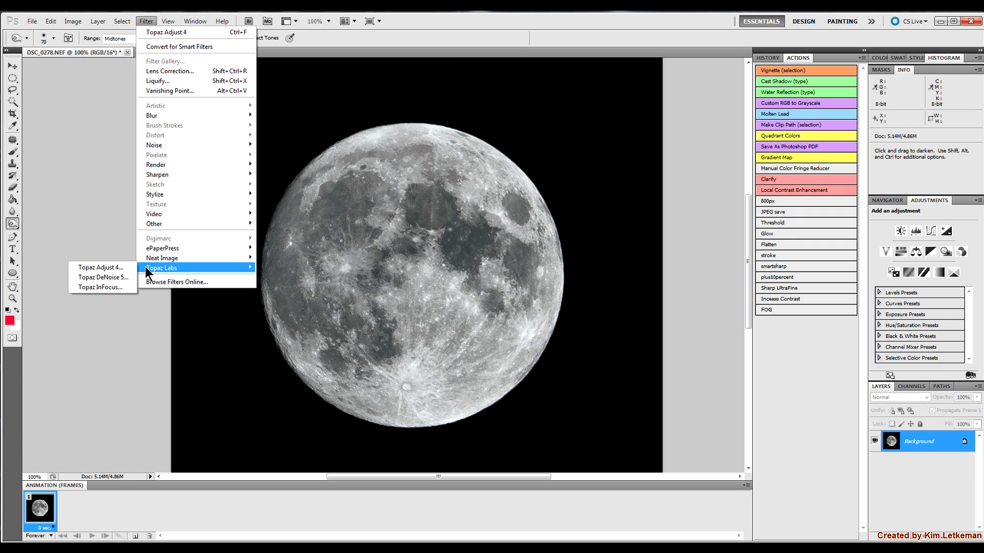
click(119, 277)
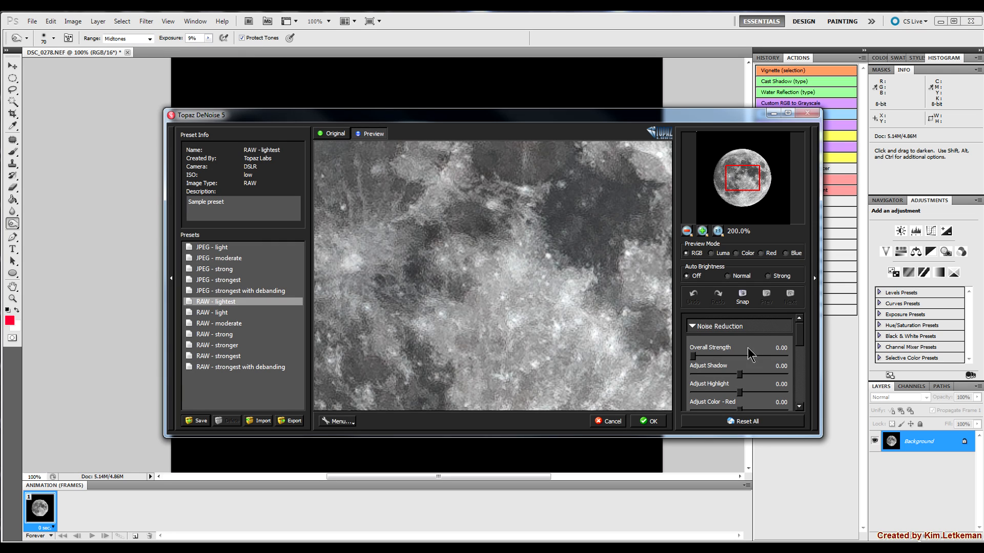
click(754, 427)
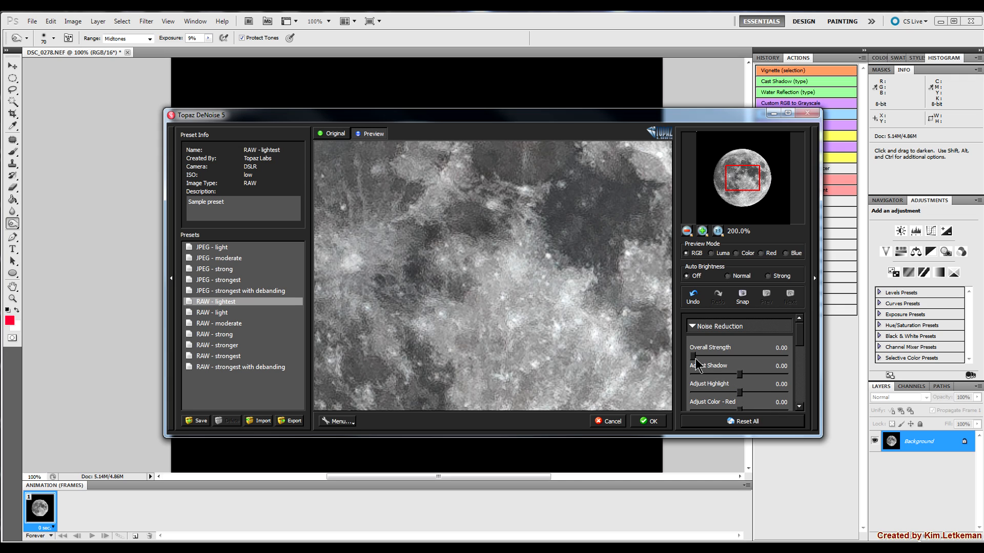
drag(694, 356, 709, 357)
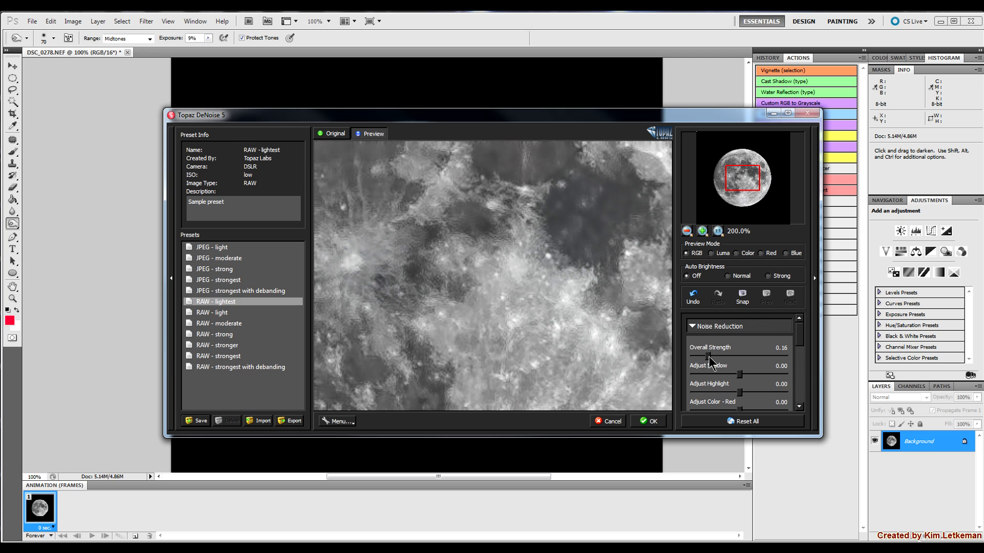
drag(711, 356, 711, 355)
Examine the noise reduction across the moon's left half, comparing the preview with the original.
click(490, 289)
drag(490, 289, 568, 193)
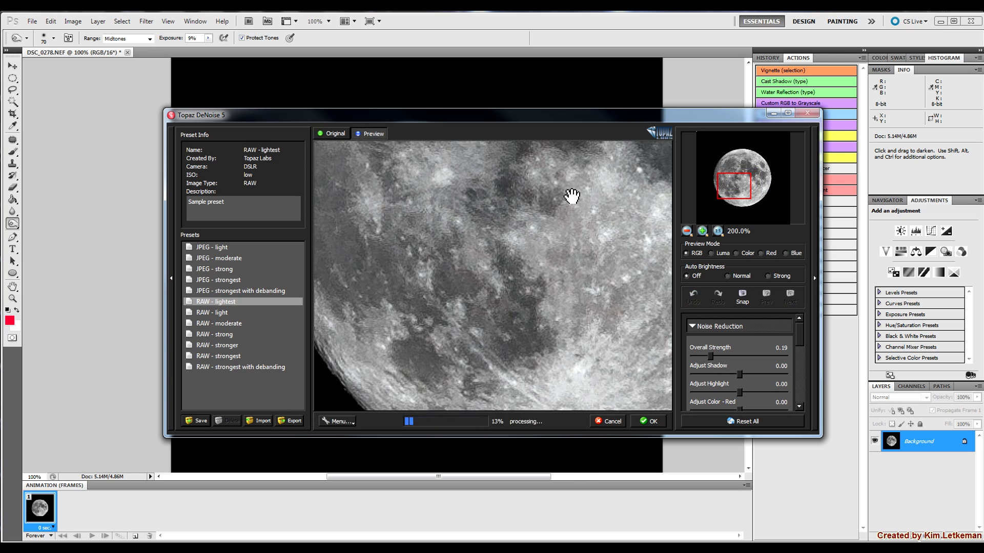
drag(478, 293, 538, 287)
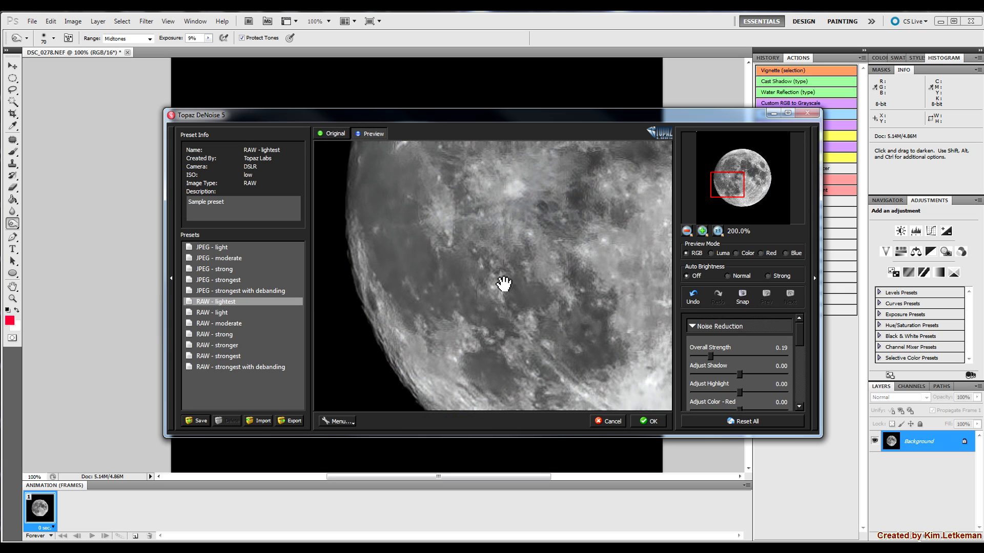
click(445, 208)
click(444, 209)
click(439, 211)
drag(538, 208, 491, 329)
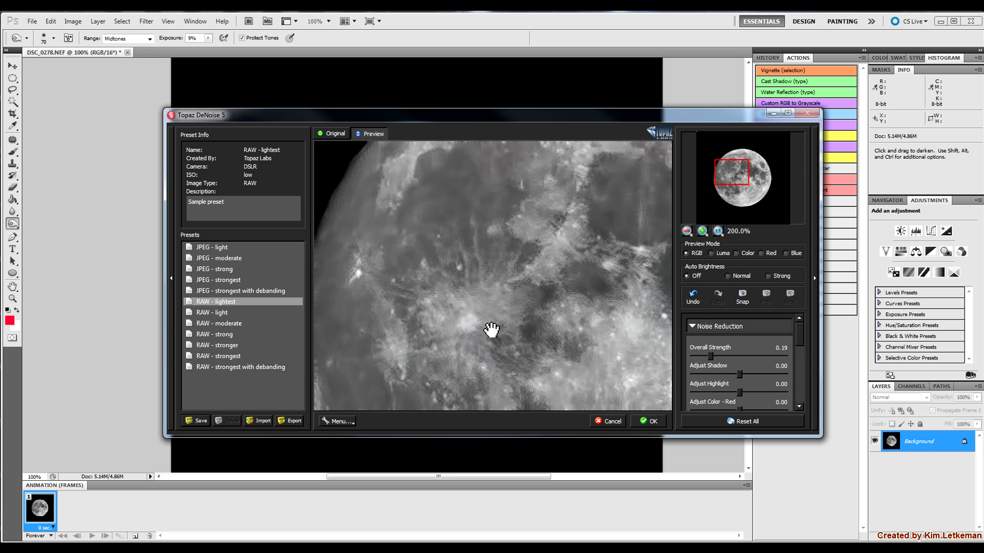
click(490, 330)
click(457, 270)
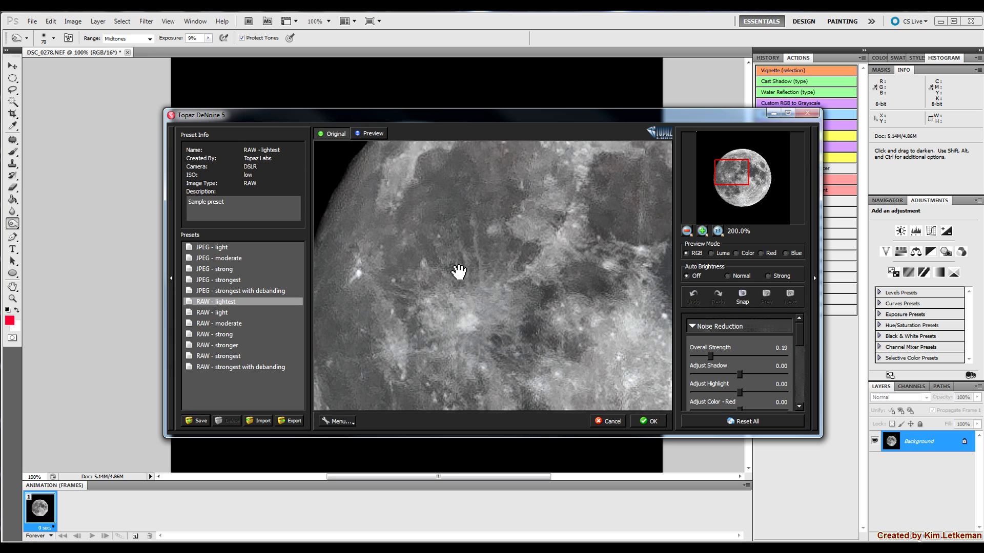
Apply the noise reduction with Overall Strength 0.14, Adjust Shadow -0.60 and Adjust Highlight -0.92.
drag(709, 356, 697, 392)
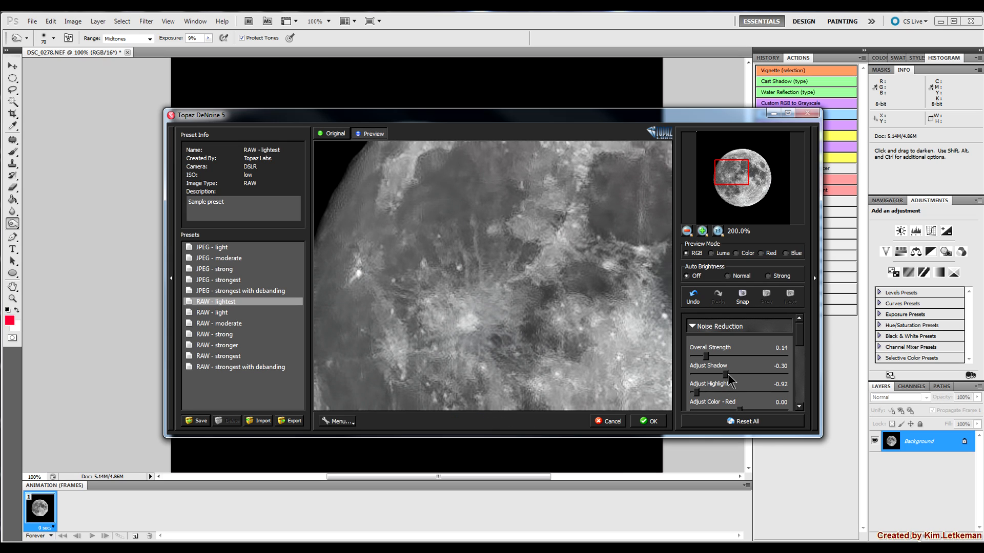
drag(727, 375, 713, 370)
click(579, 327)
click(522, 309)
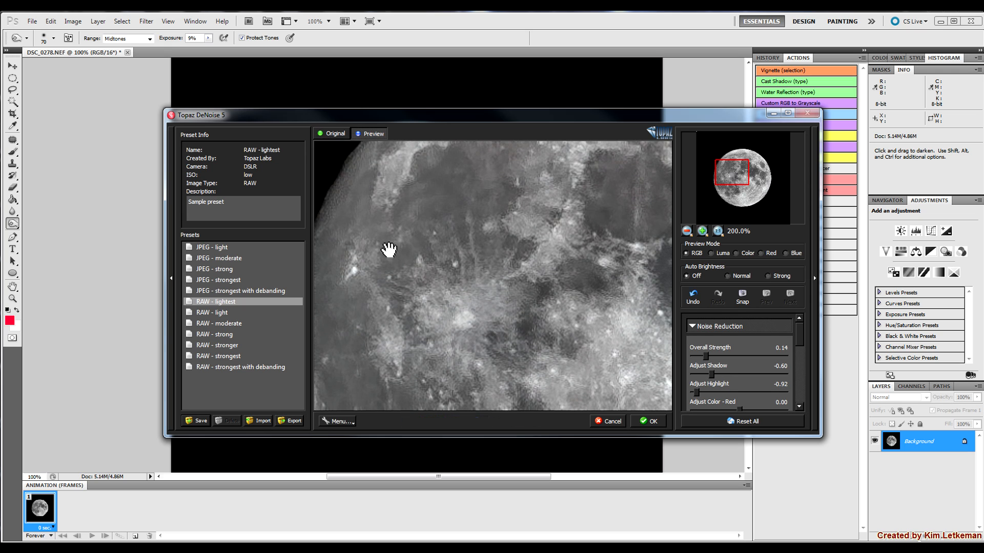
click(369, 220)
scroll(801, 363, down, 5)
drag(801, 362, 802, 370)
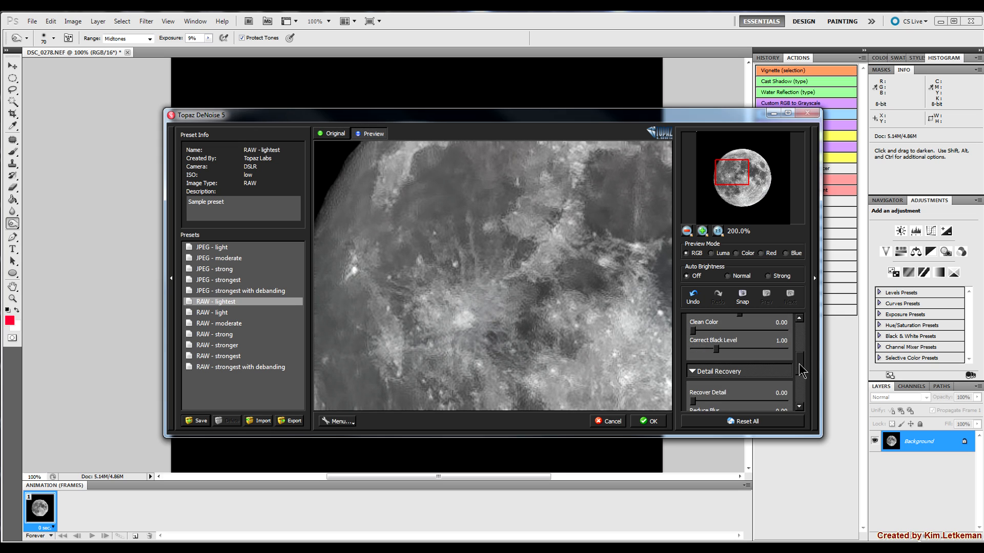
click(651, 422)
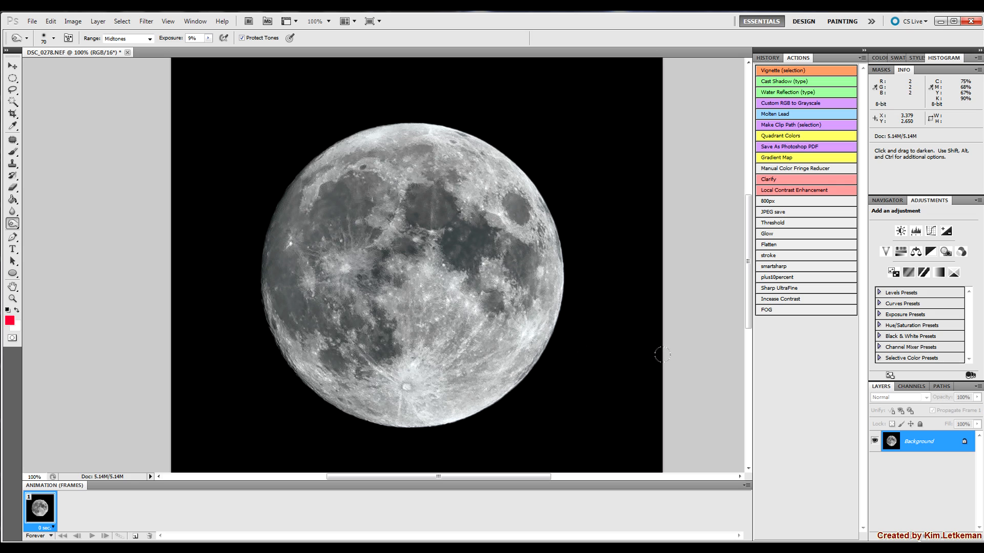
Compare the moon before and after noise reduction by repeatedly undoing and redoing the filter.
key(ctrl)
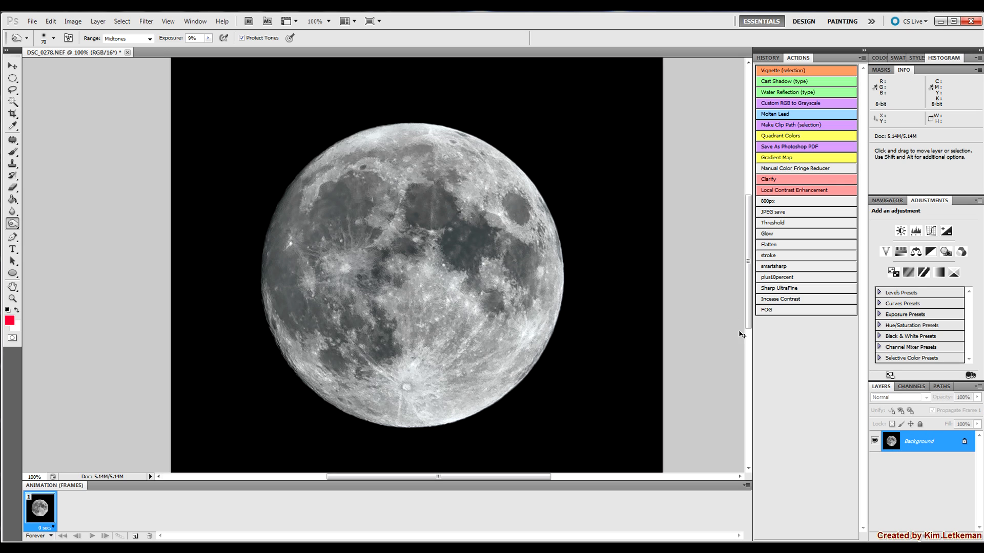
click(415, 235)
key(ctrl+z)
key(ctrl+z)
click(335, 203)
key(ctrl+z)
key(ctrl+z)
key(ctrl+z)
key(ctrl+z)
key(ctrl+z)
Resize the moon image with the recorded 800px action.
click(775, 202)
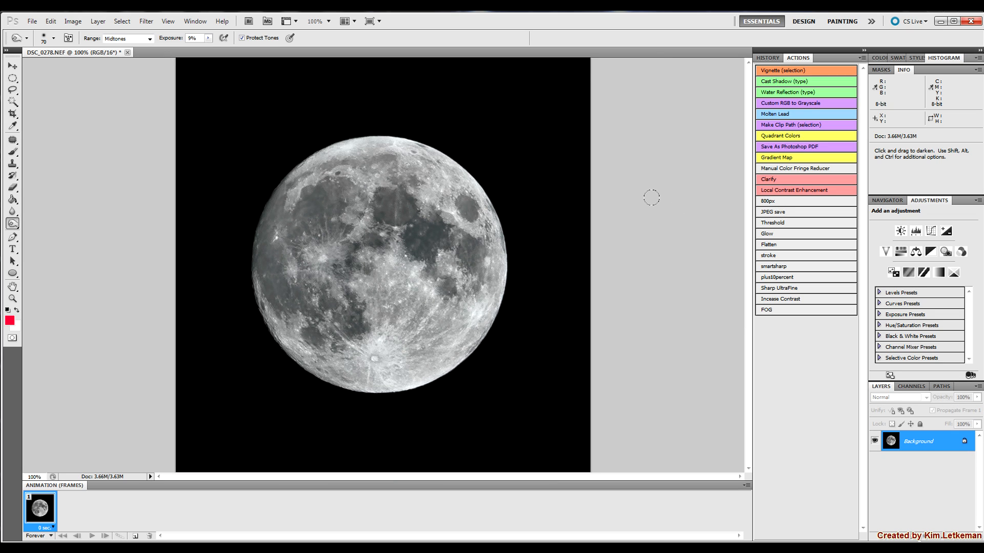
Undo the 800px resize and set the Crop tool to a fixed size of 5 in by 5 in.
key(ctrl+z)
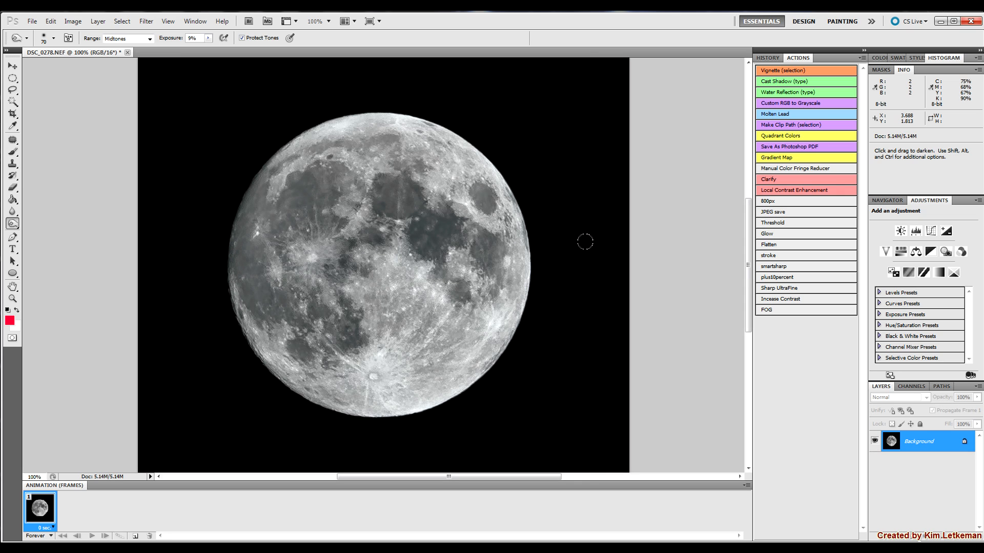
scroll(566, 240, down, 3)
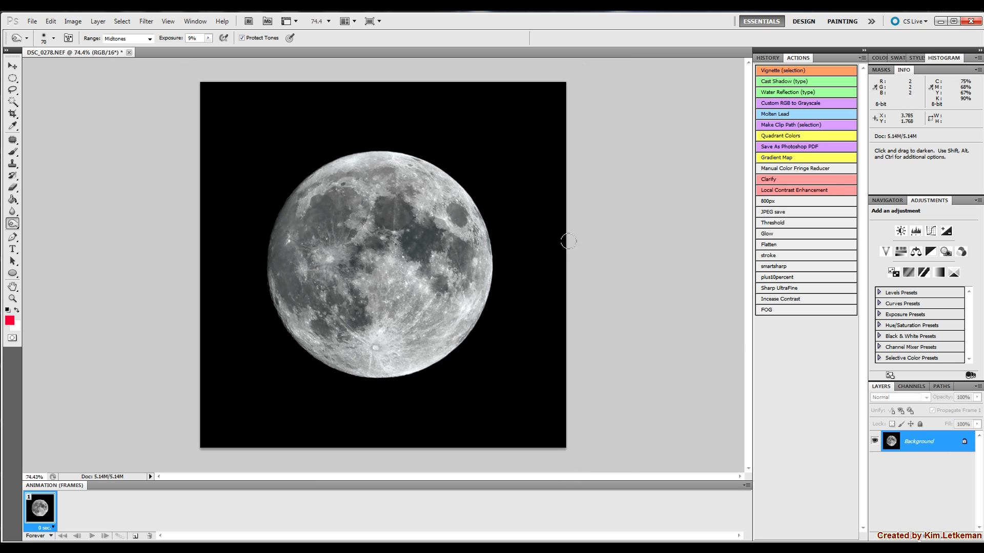
click(145, 23)
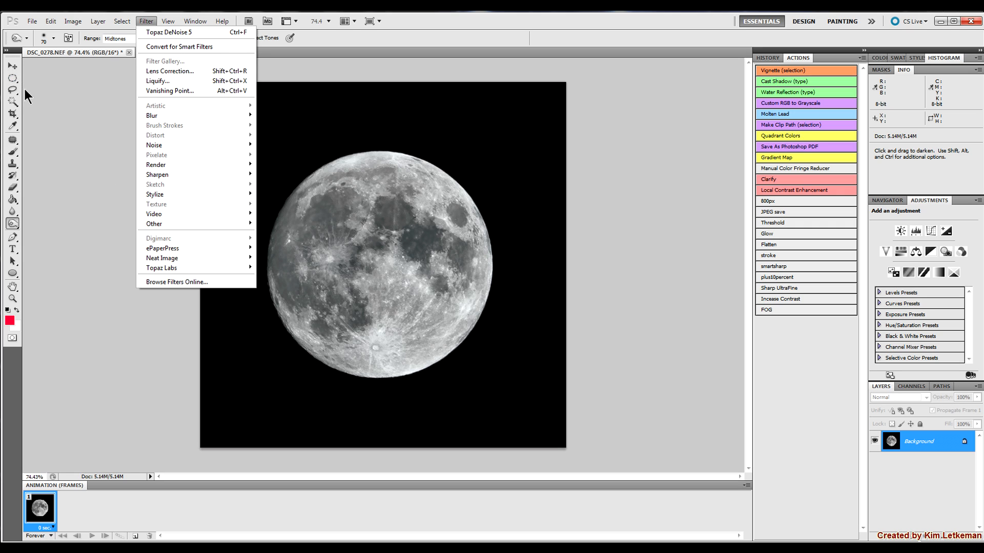
click(12, 114)
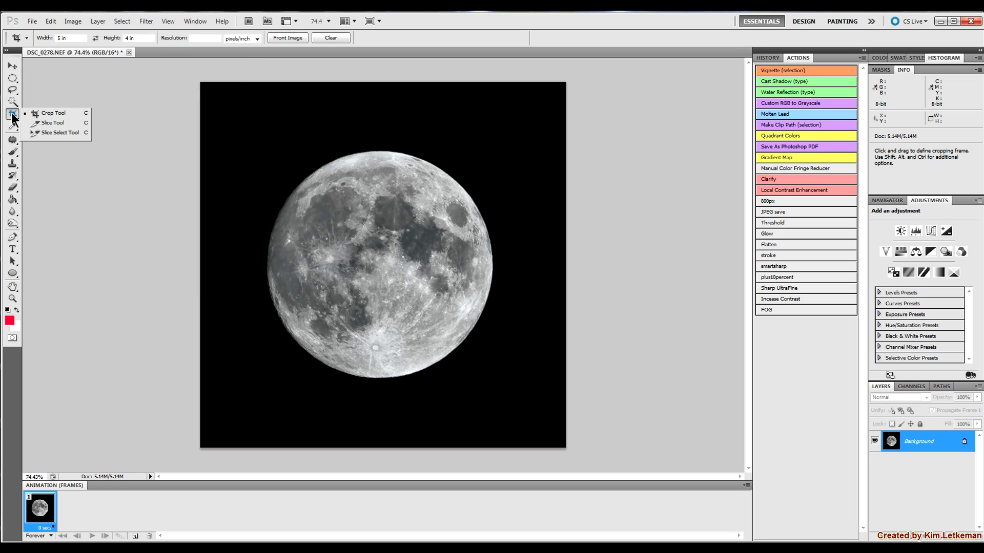
click(43, 114)
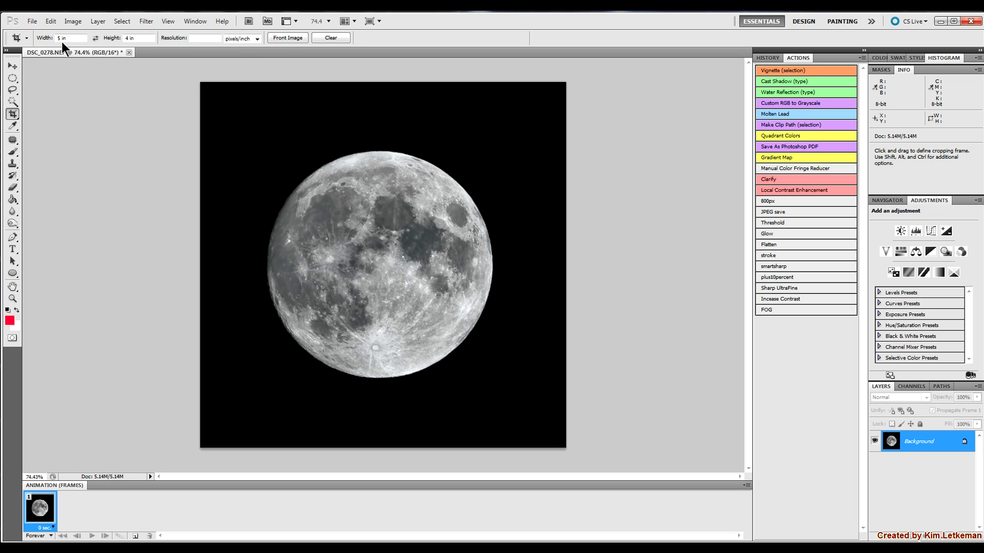
double_click(127, 38)
text(5)
Crop the image to a square framing the moon closely and centrally, and resize it with the 800px action.
drag(246, 128, 506, 388)
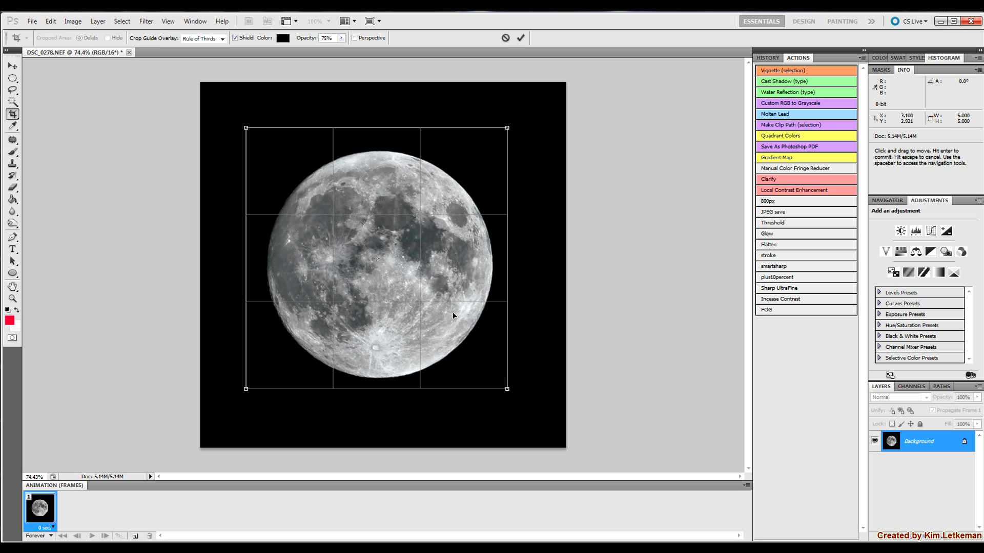
drag(389, 256, 393, 264)
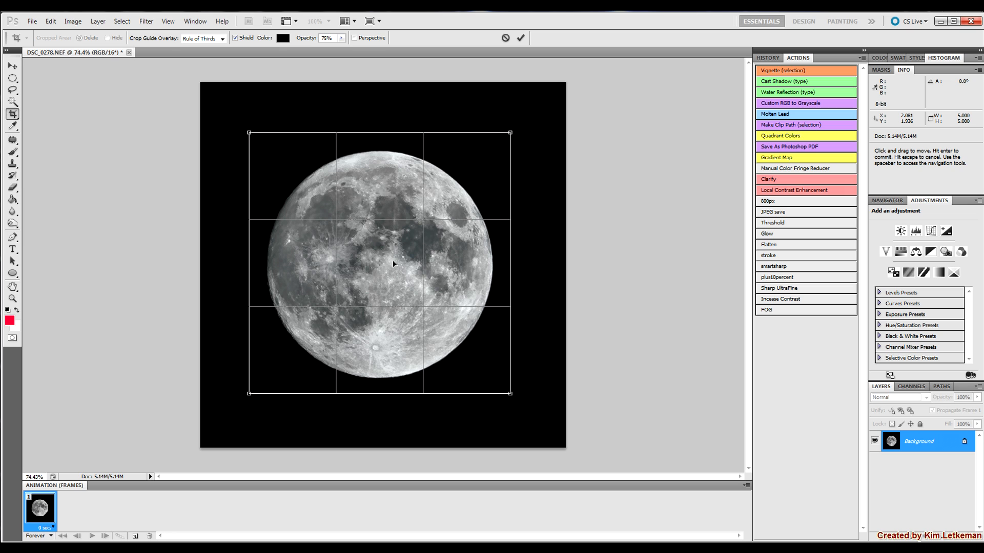
right_click(407, 264)
click(413, 267)
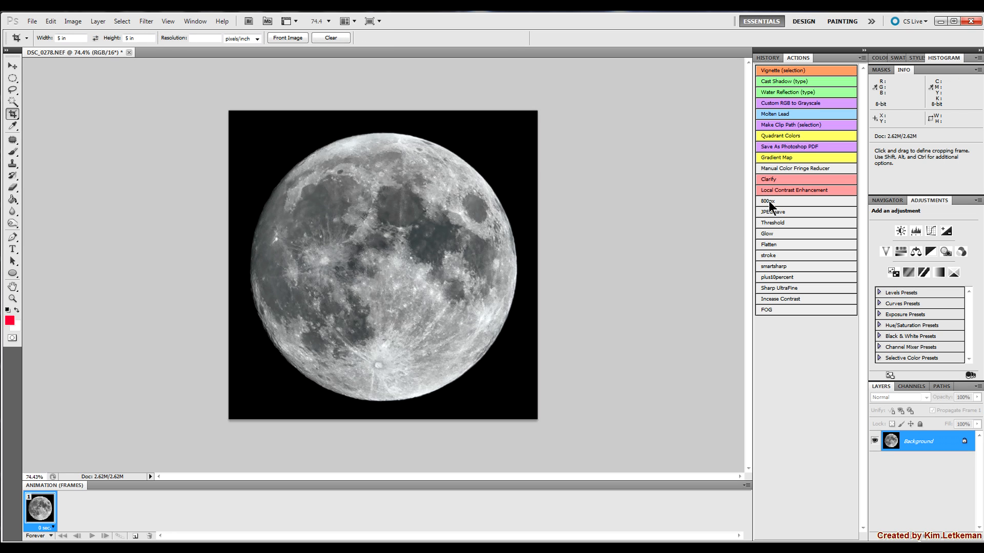
click(769, 201)
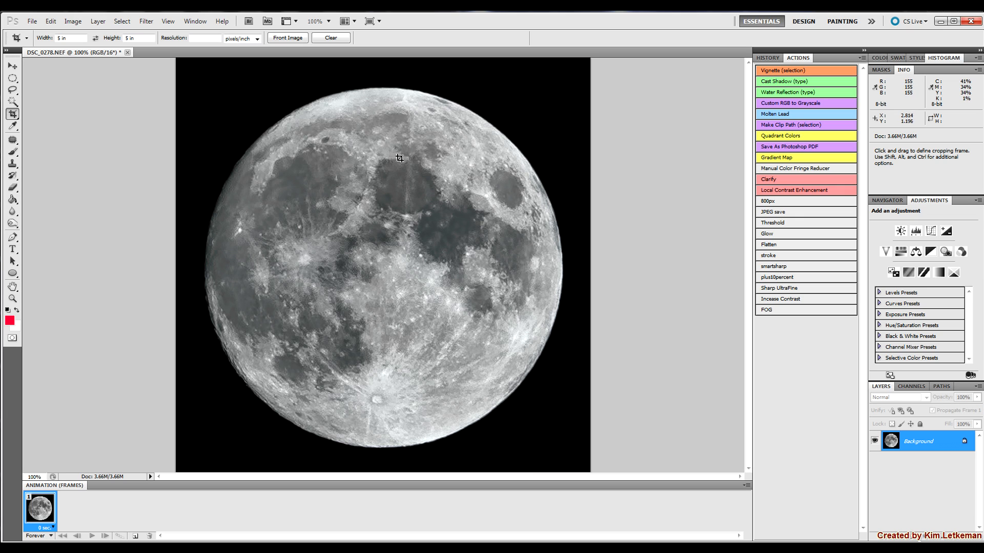
Run the Clarify action and compare the moon with and without the resulting layer by repeatedly toggling its visibility.
click(795, 180)
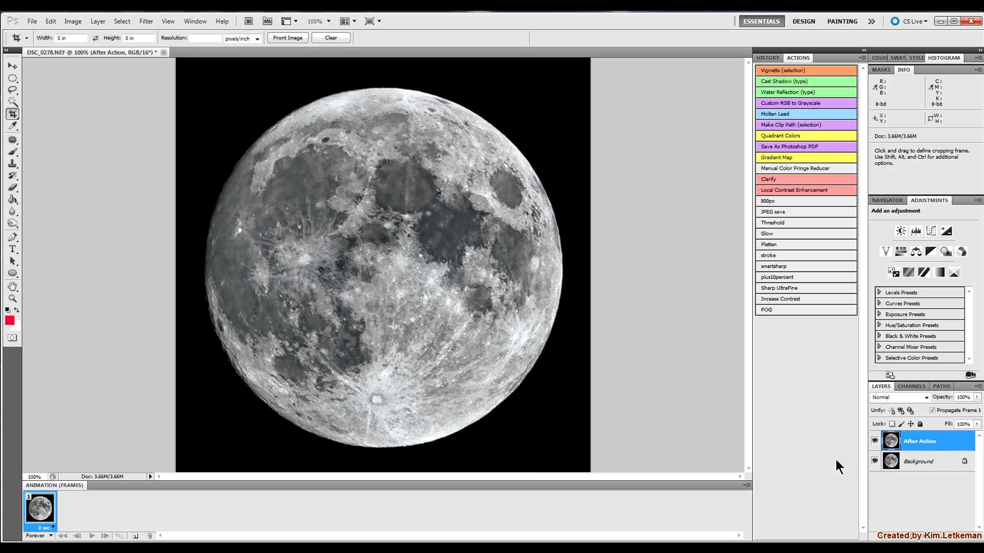
click(876, 441)
click(876, 441)
click(875, 441)
click(876, 442)
click(876, 441)
click(875, 441)
click(876, 442)
click(875, 441)
click(875, 441)
click(874, 441)
click(875, 442)
click(875, 442)
click(874, 442)
click(875, 442)
click(875, 441)
click(874, 442)
Reduce the opacity of the After Action layer to soften the clarify effect, and flatten the image.
click(977, 397)
click(924, 408)
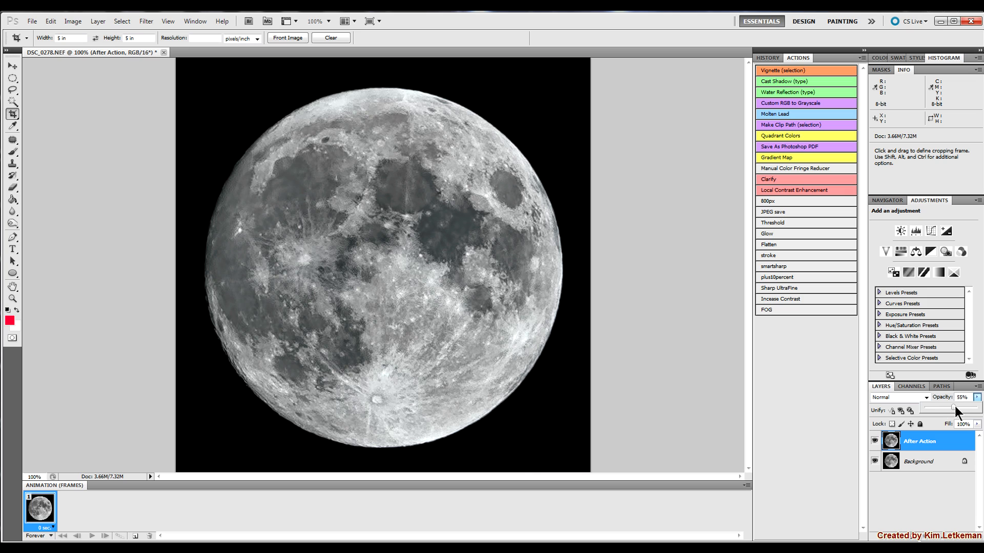
drag(964, 405, 962, 405)
click(776, 244)
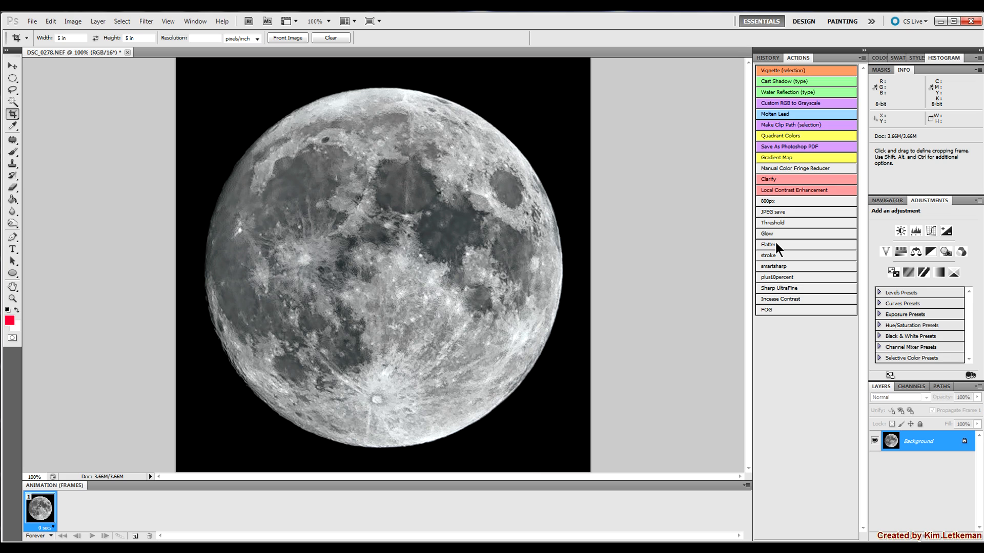
Sharpen the moon with the Sharp UltraFine action and compare the result by toggling the sharpening group's visibility.
click(792, 289)
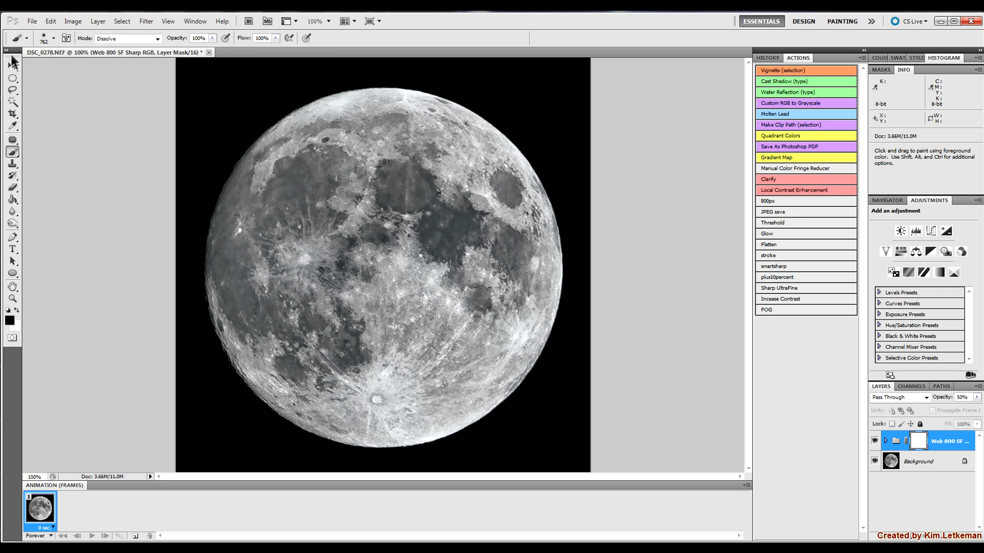
click(17, 70)
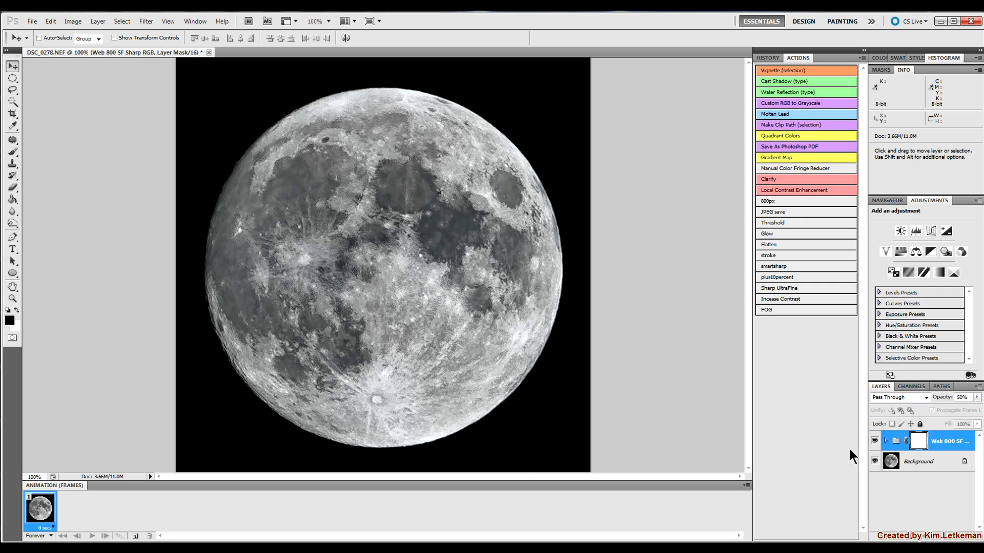
click(876, 441)
click(877, 440)
click(876, 442)
click(876, 441)
Lower the sharpening group's opacity to a subtle level and flatten the image.
click(977, 397)
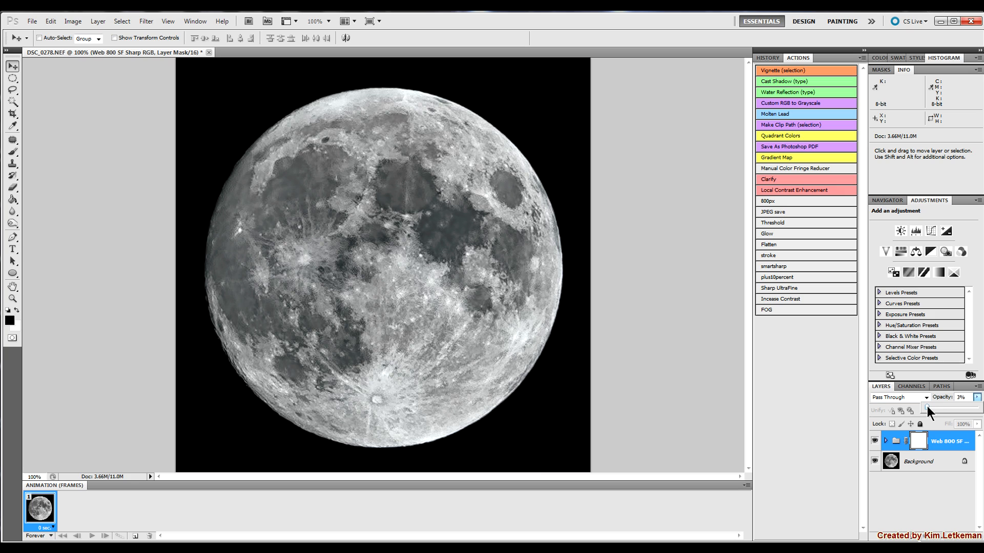
drag(927, 407, 895, 412)
drag(936, 410, 936, 410)
click(775, 244)
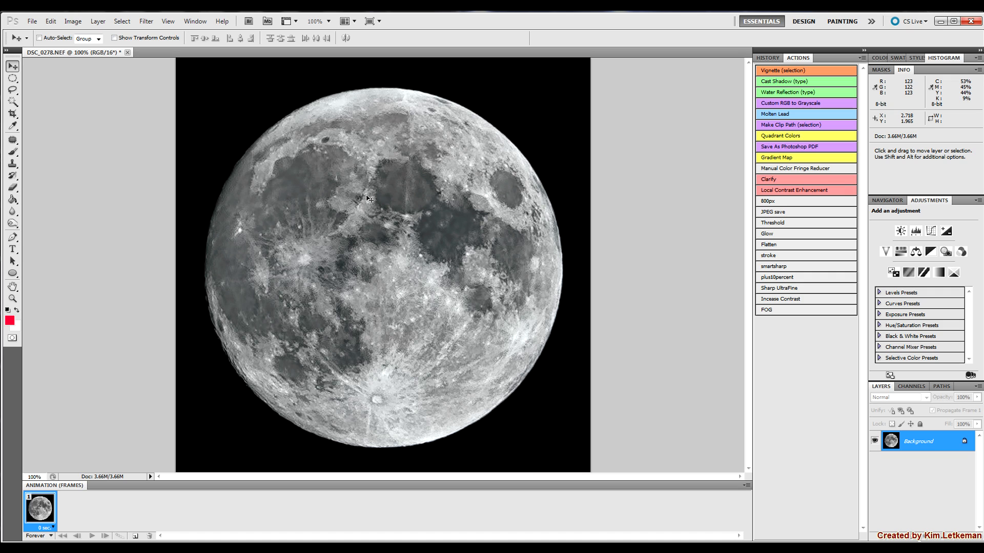
Start the JPEG save action and reuse the name of the existing DSC_0278 moon image as the file name.
click(772, 211)
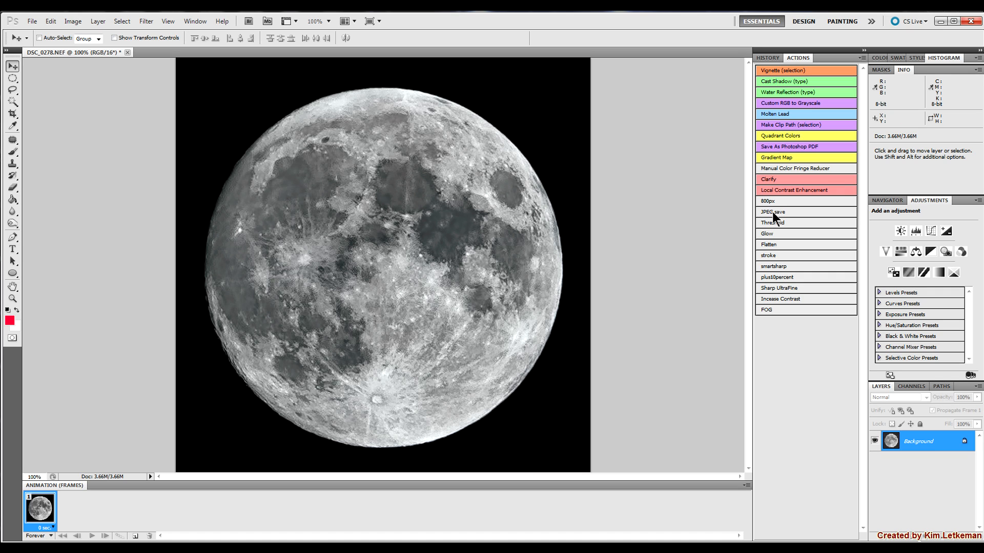
click(502, 269)
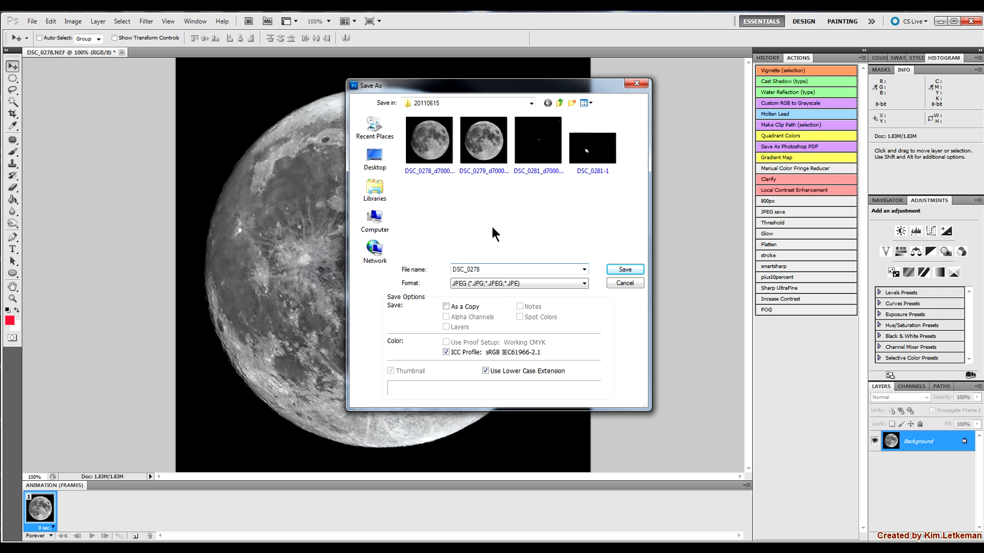
click(429, 145)
click(562, 269)
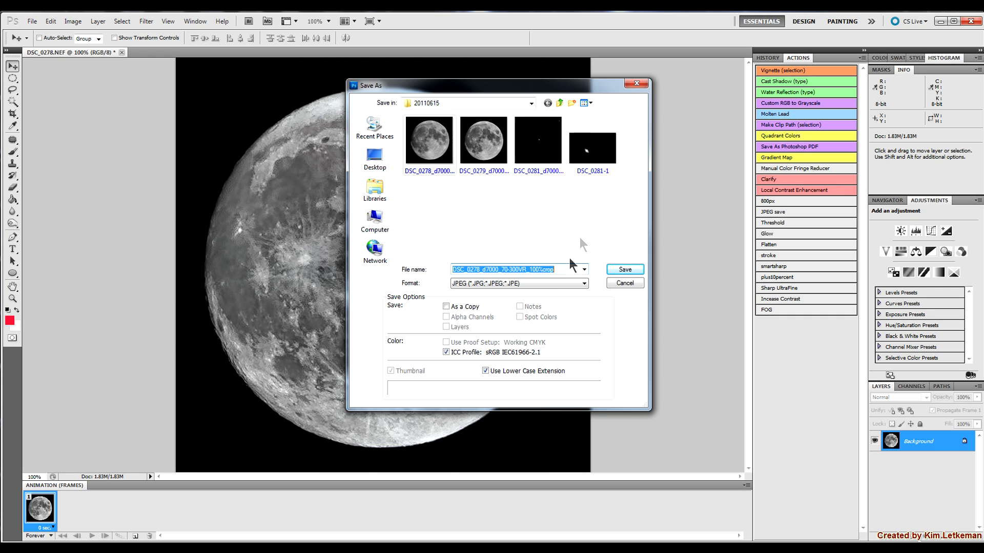
Replace the "100%crop" ending to name the file DSC_0278_d7000_70-300VR_demo, and save the JPEG at High quality 9 with Baseline ("Standard").
key(End)
key(shift+Left)
key(shift+Left)
key(shift+Left)
key(shift+Left)
key(shift+Left)
key(shift+Left)
key(shift+Left)
key(shift+Left)
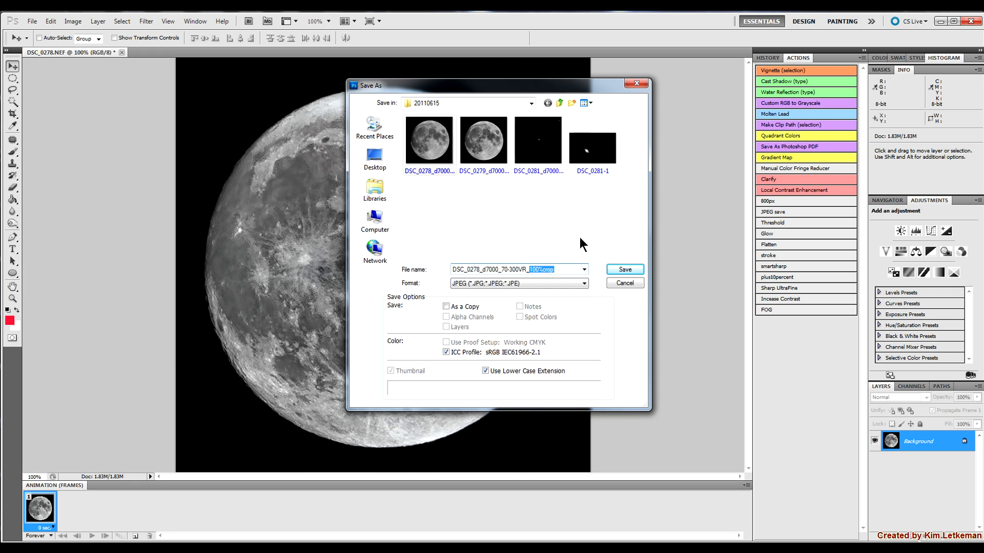
text(demo)
key(Return)
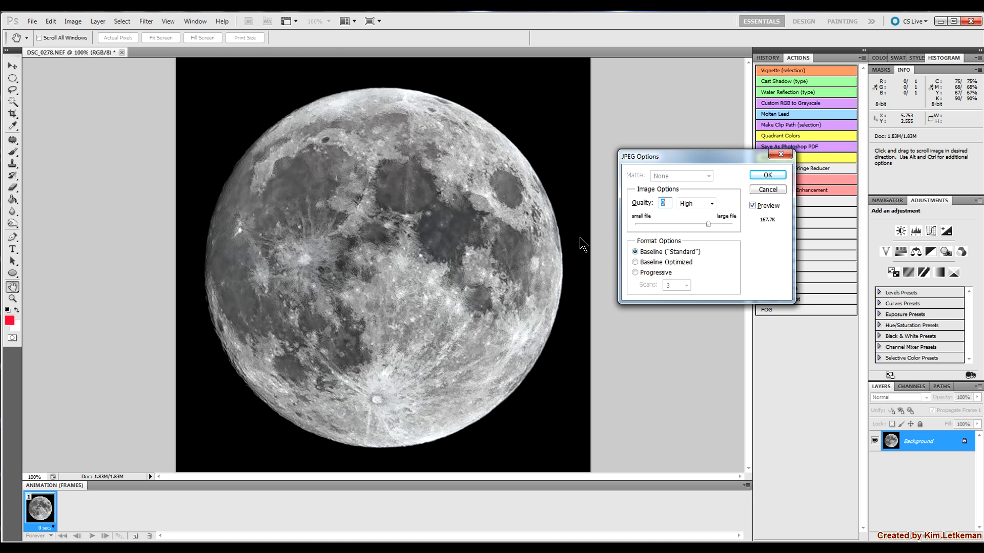
key(Return)
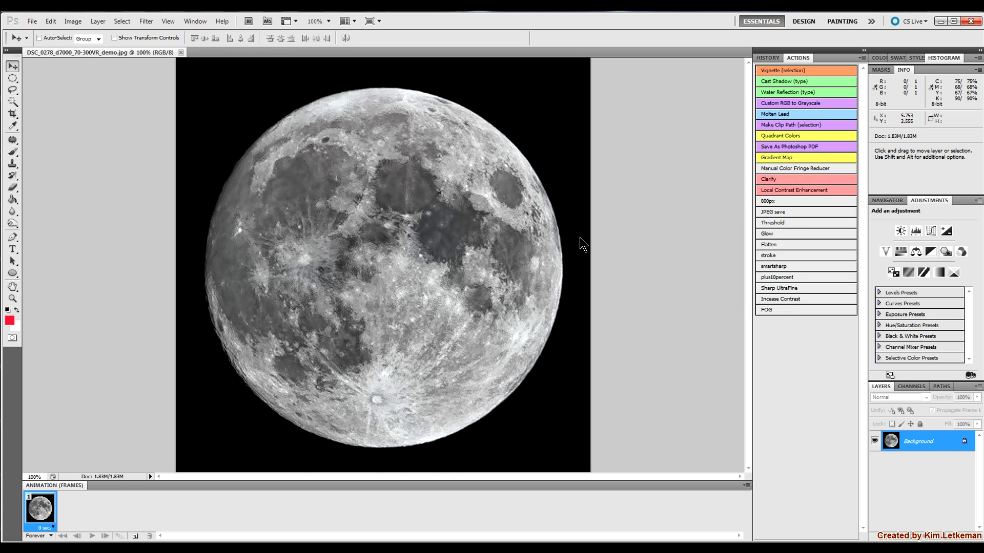